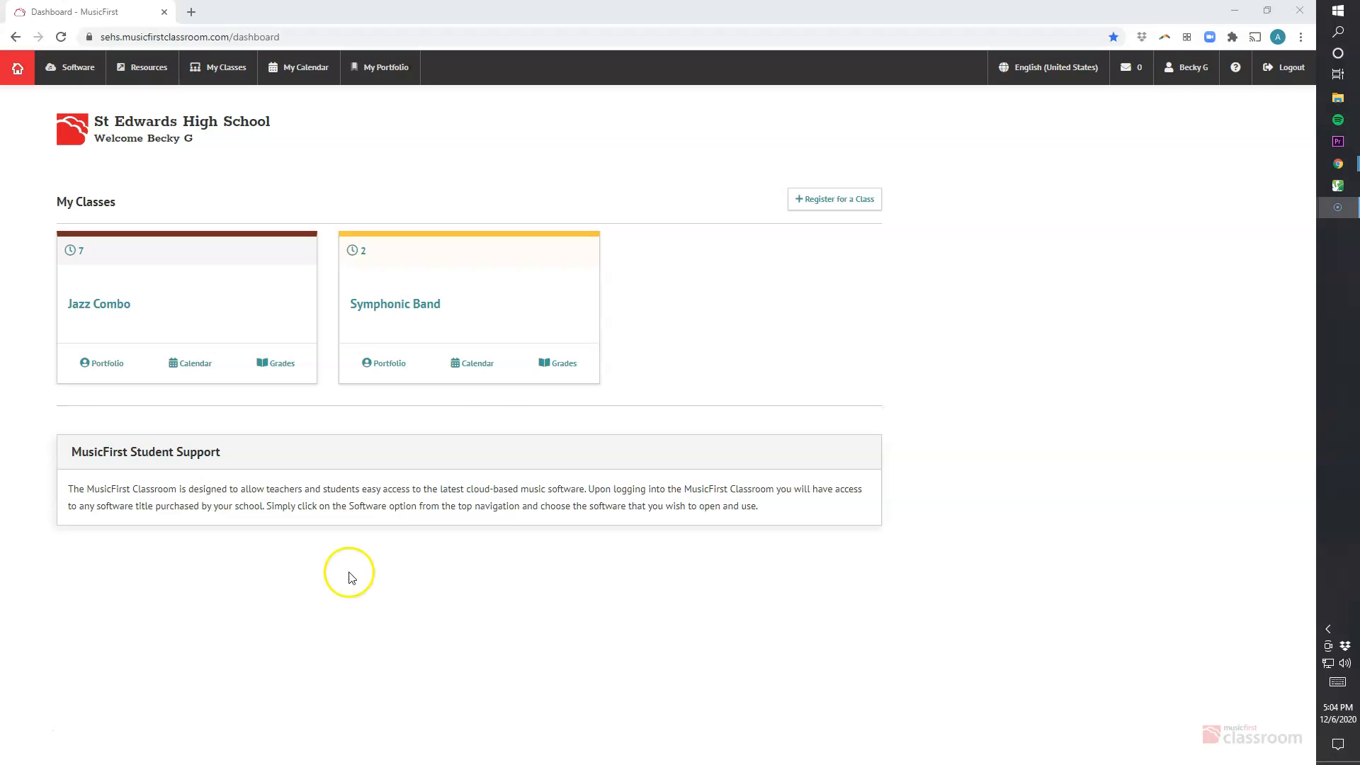
Open the Absence Submissions Q2W1 task from the Symphonic Band class in Soundtrap
left_click(431, 312)
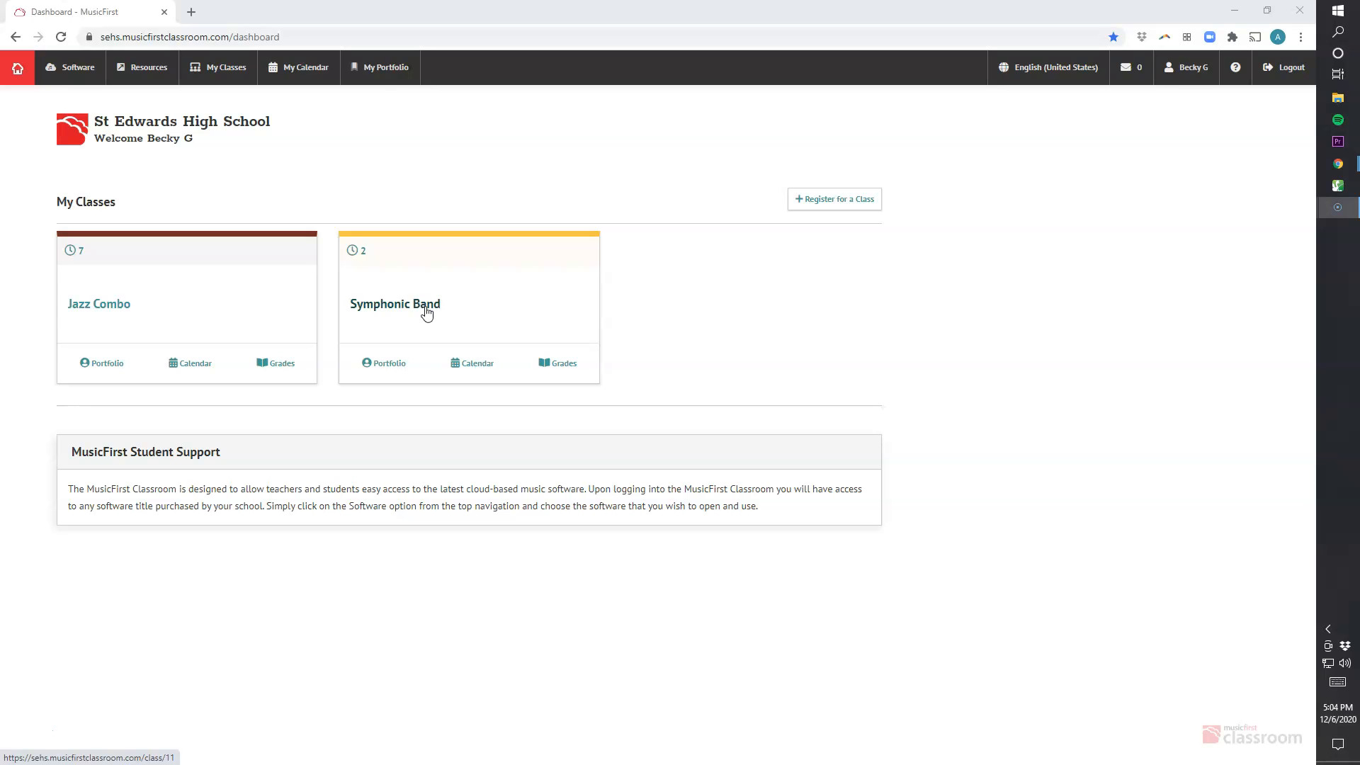
left_click(426, 313)
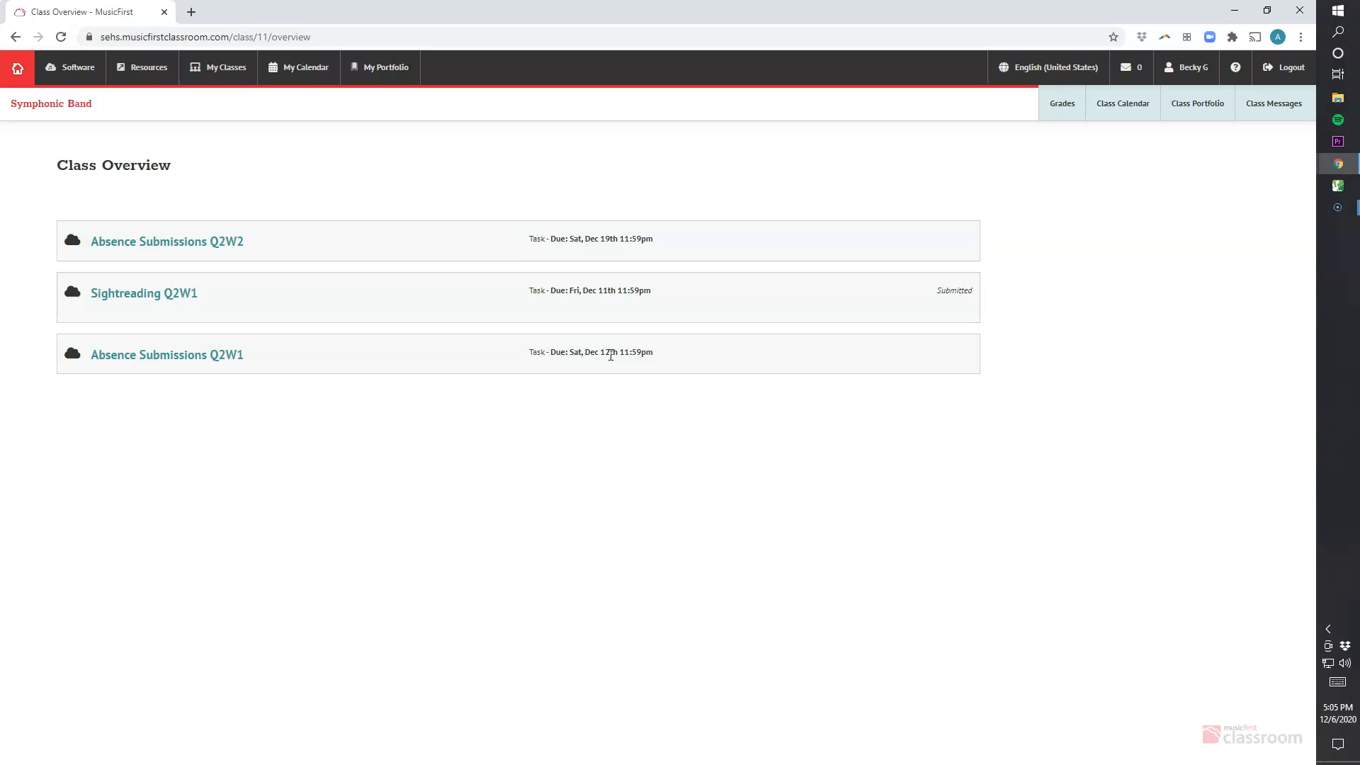
left_click(186, 354)
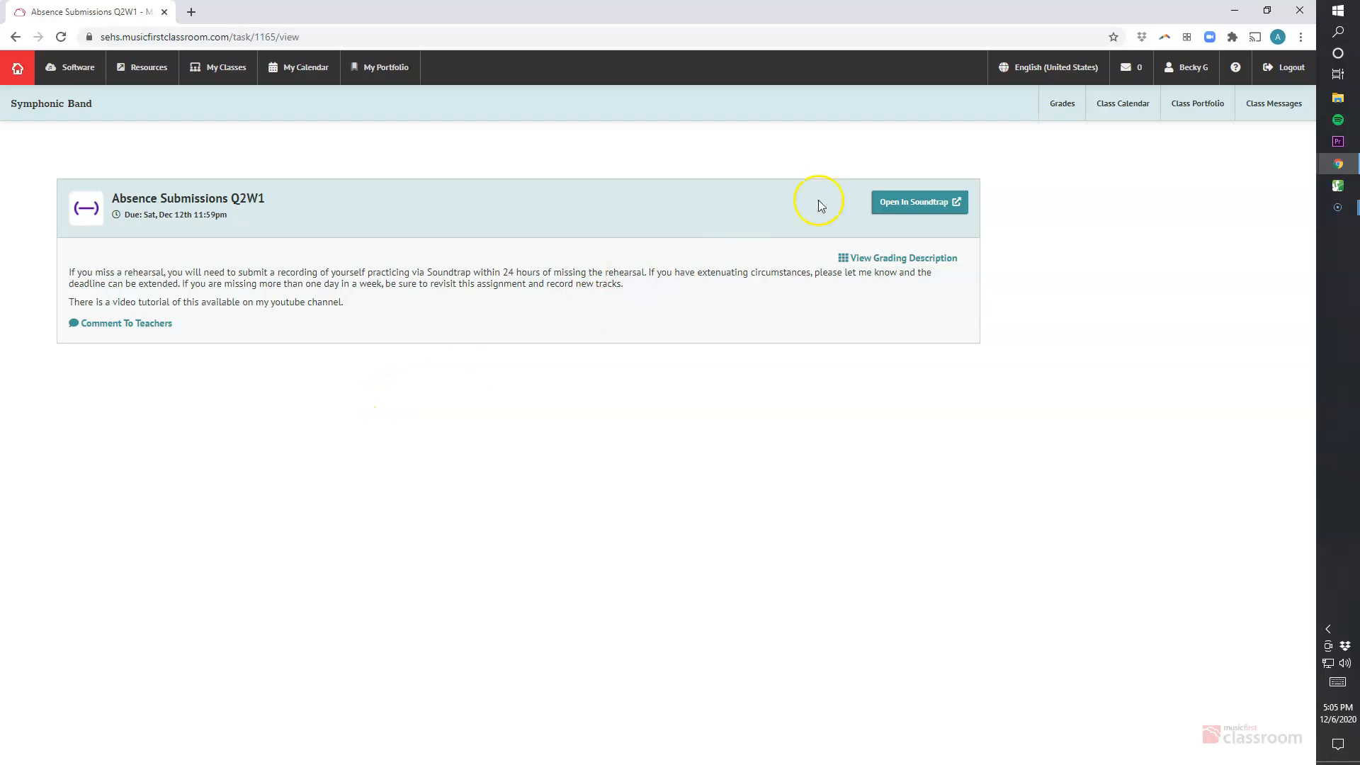
left_click(923, 206)
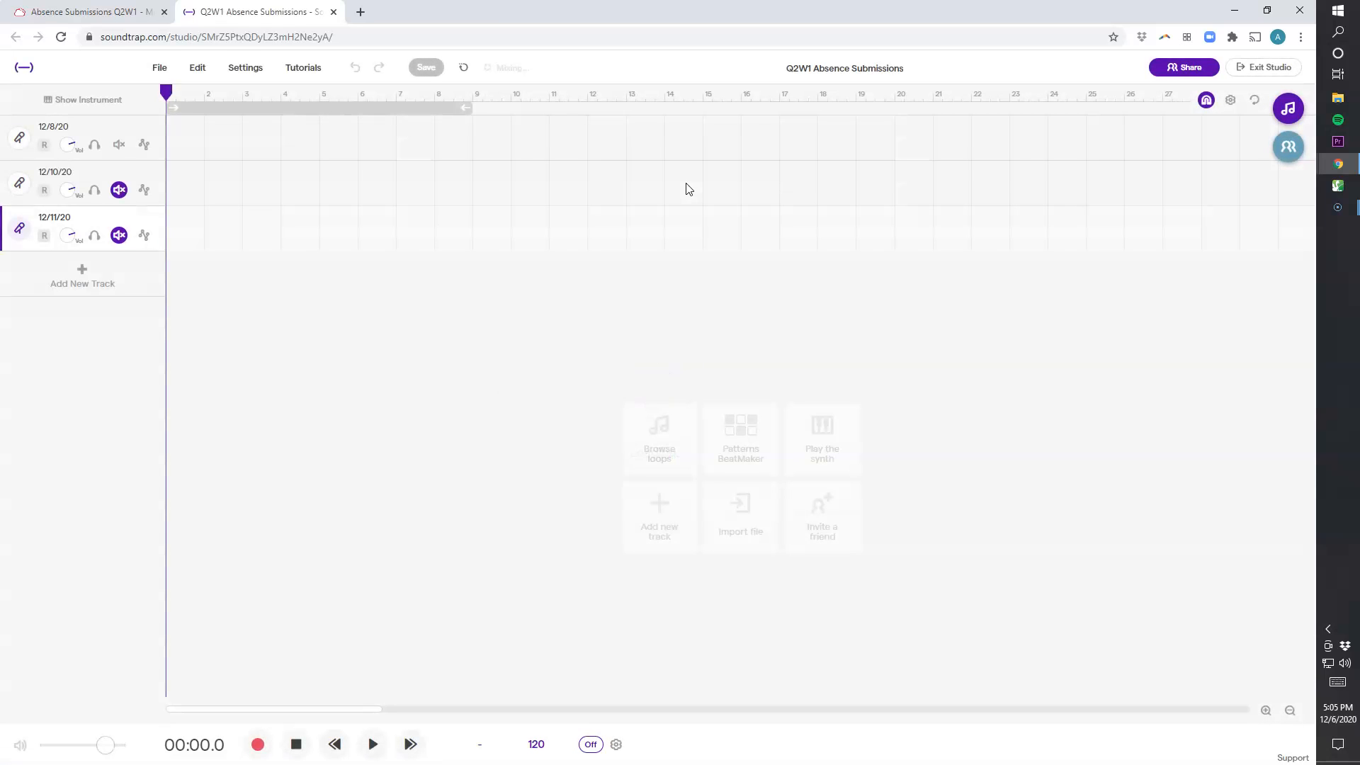
Select the 12/8/20 track and open its track options menu without applying an option
left_click(673, 189)
left_click(121, 130)
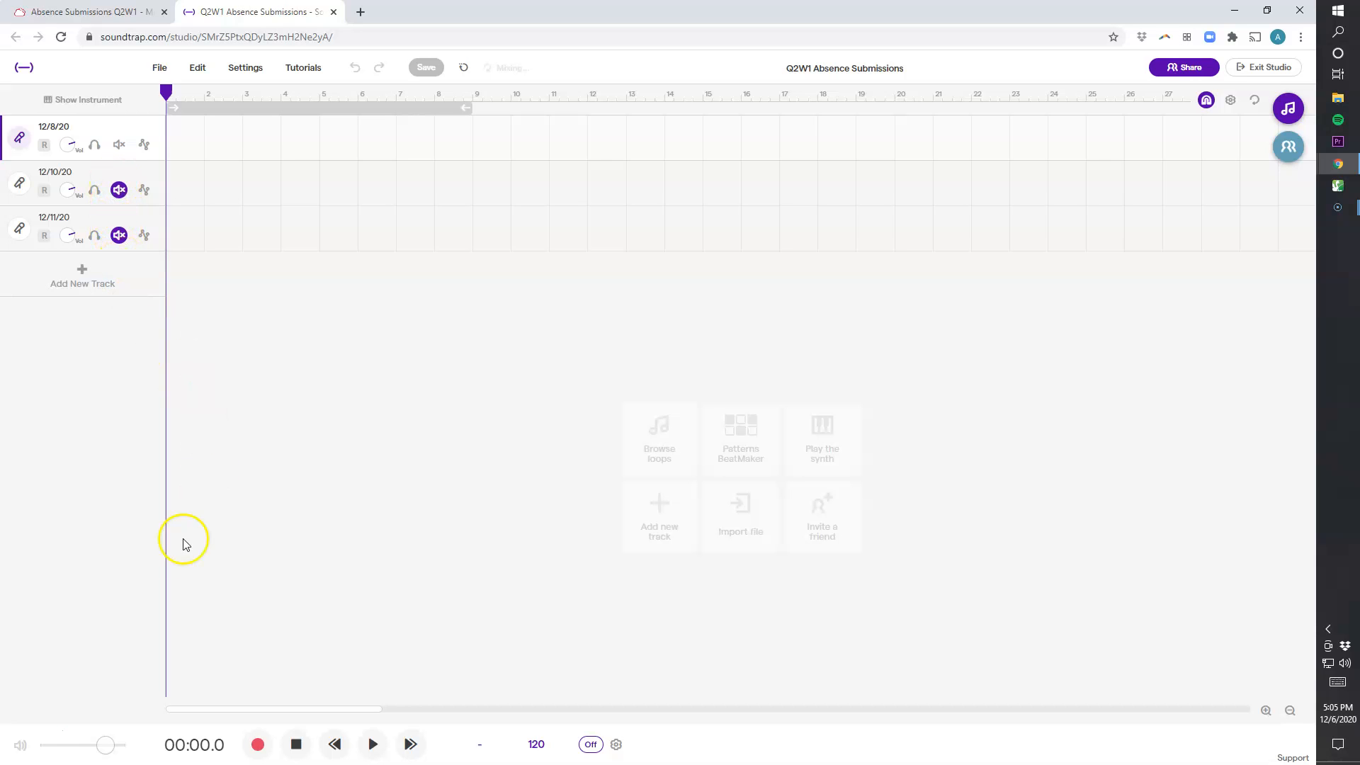
right_click(150, 127)
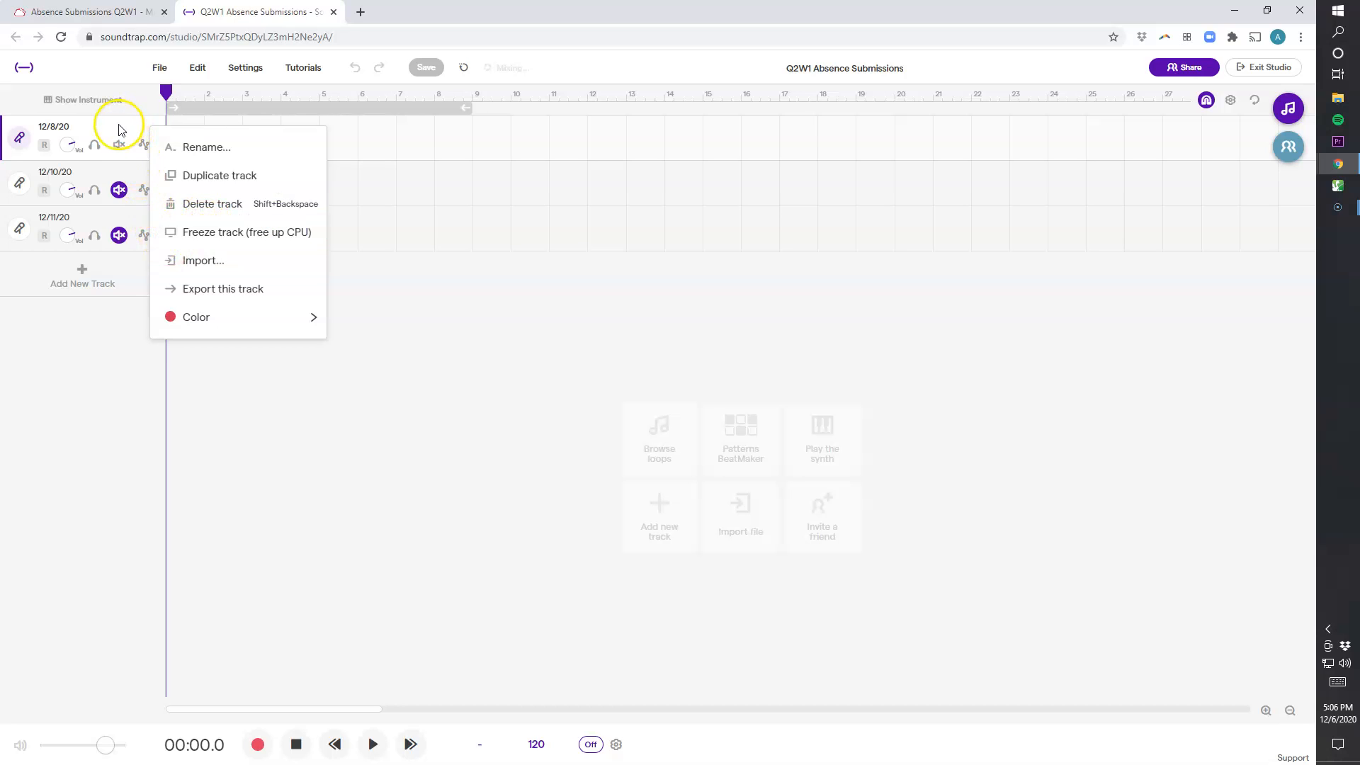
left_click(199, 261)
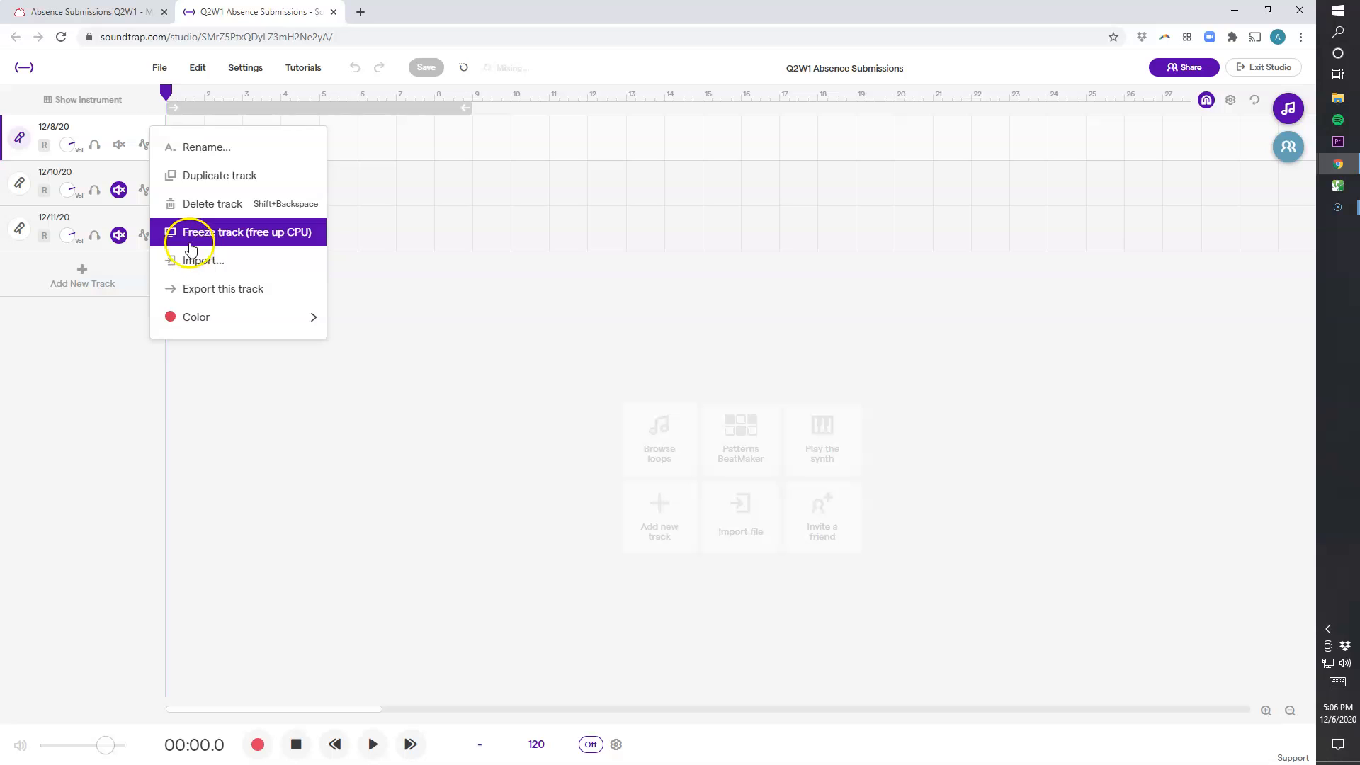
left_click(190, 261)
left_click(108, 129)
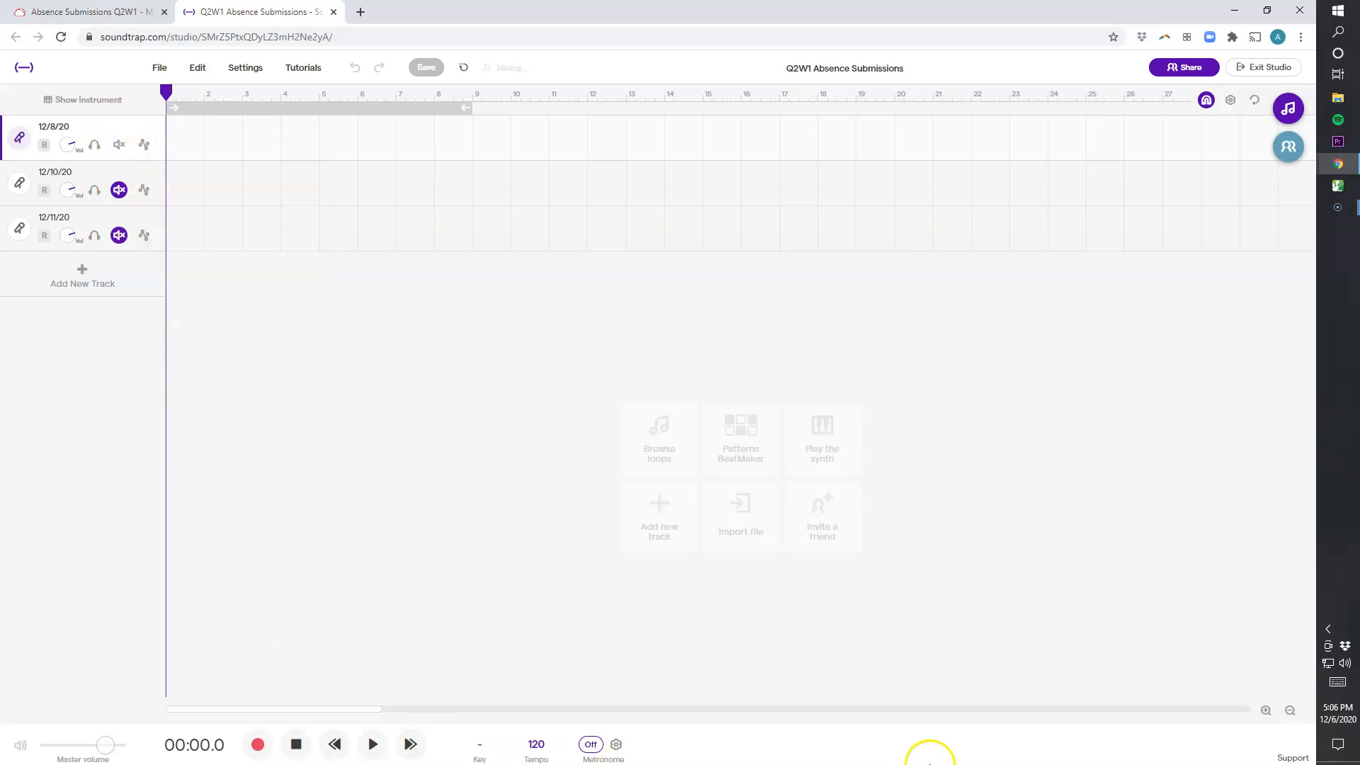
Show the instrument panel and run the microphone volume check to completion
left_click(74, 103)
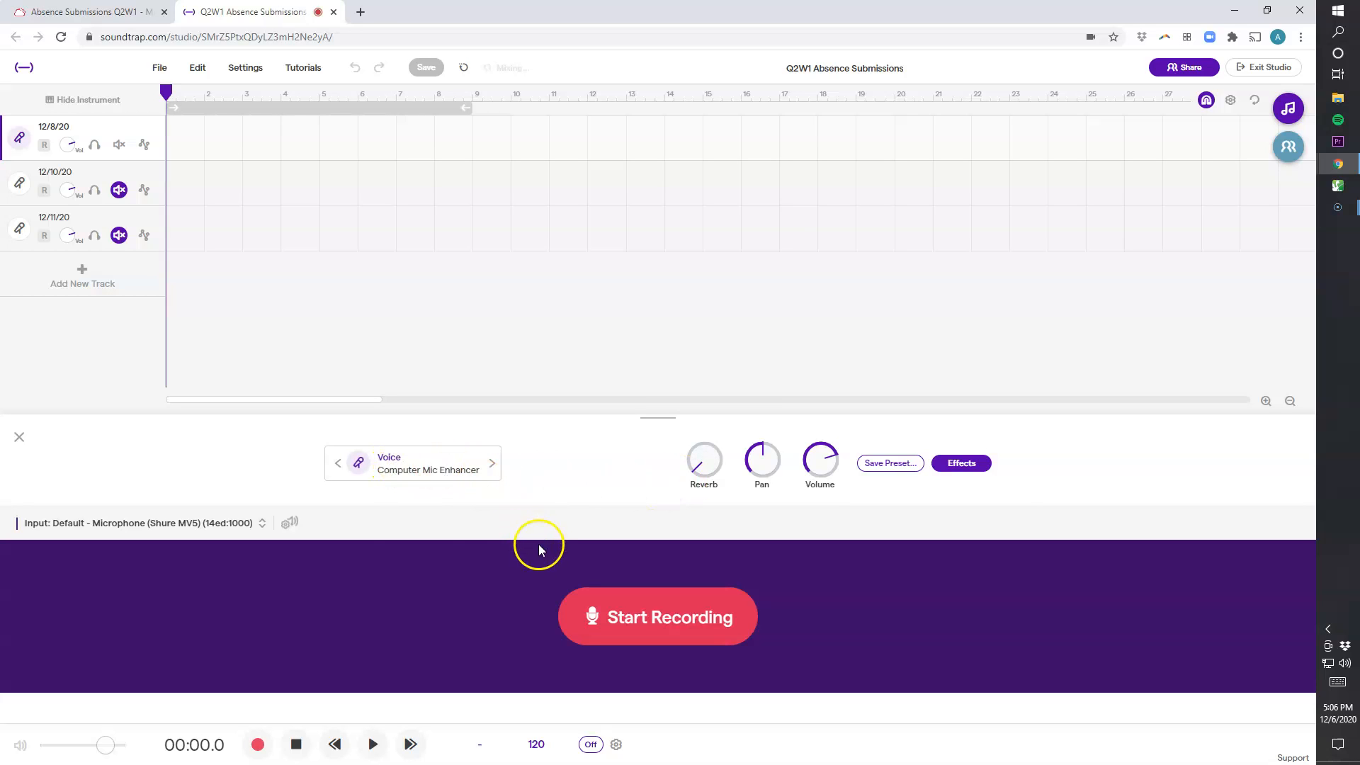
left_click(289, 522)
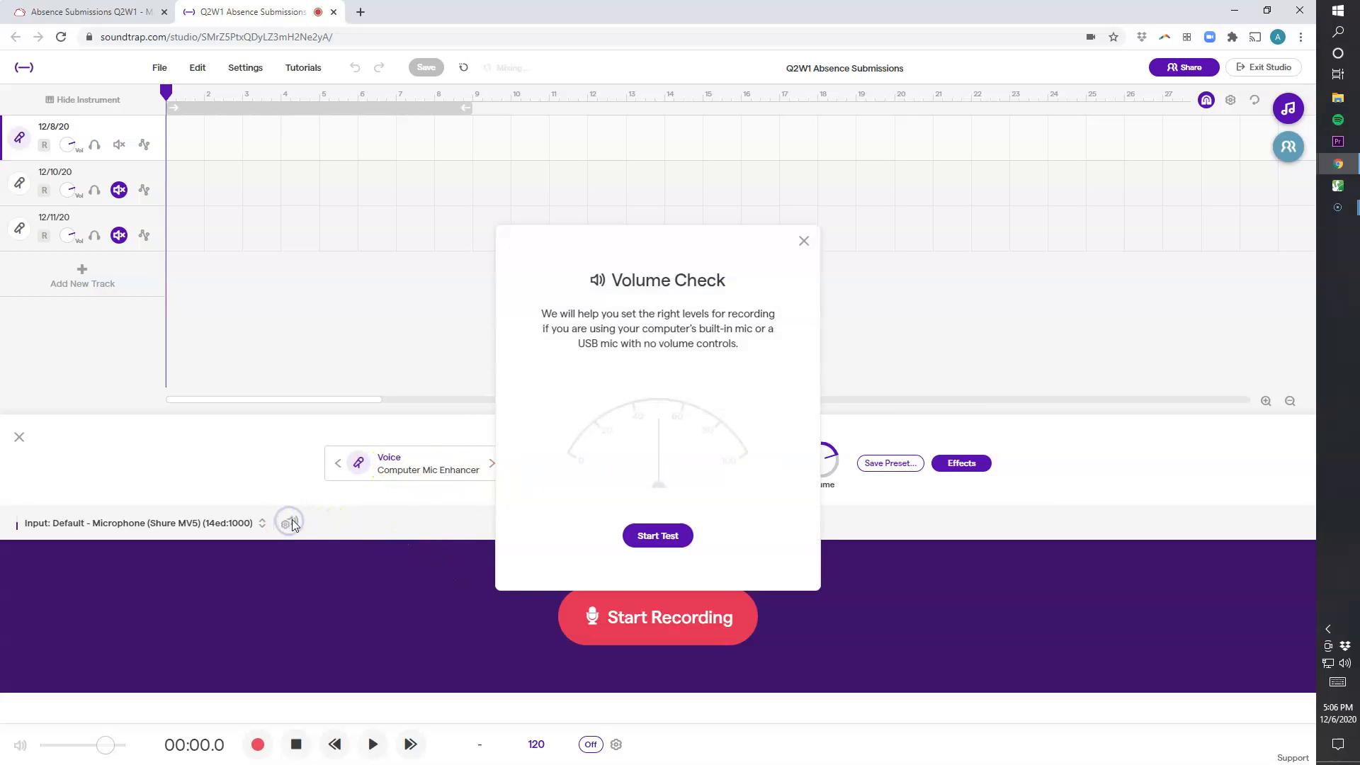
left_click(645, 540)
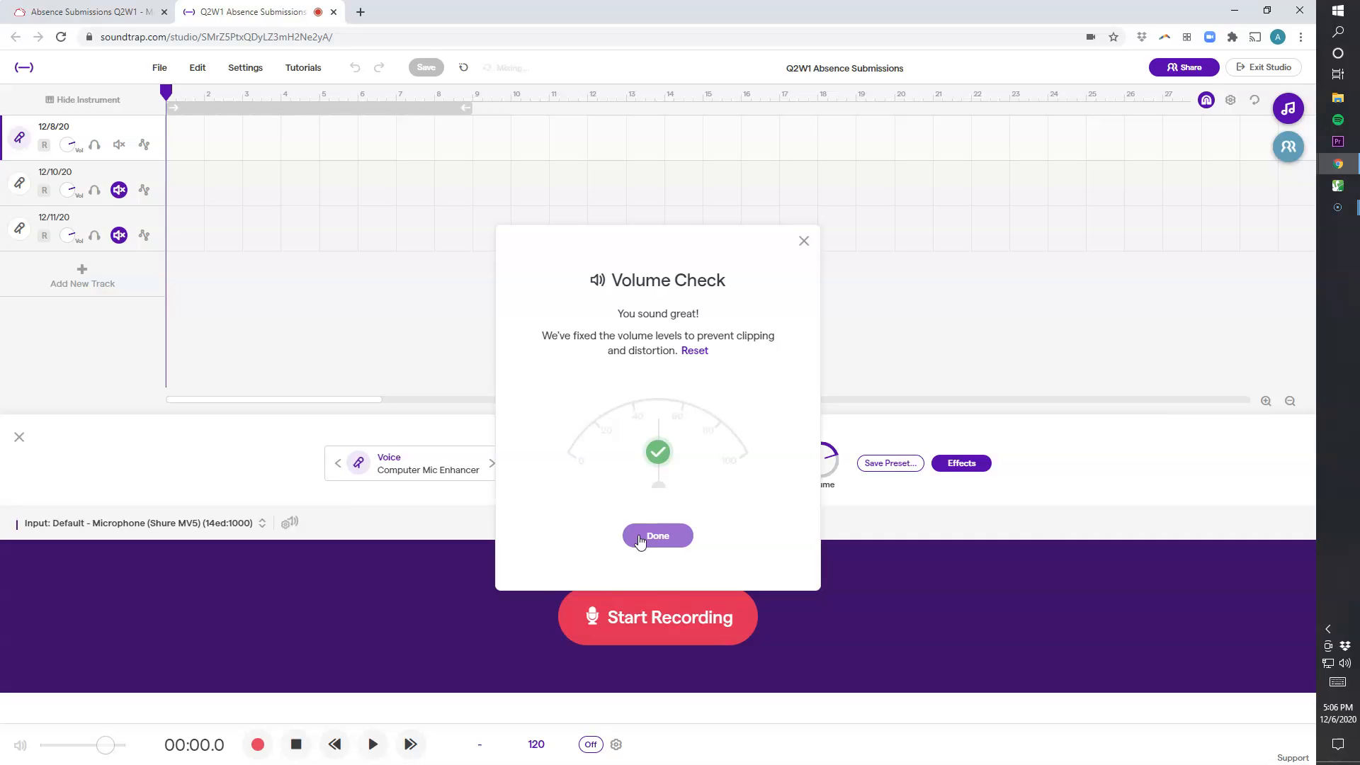
left_click(639, 538)
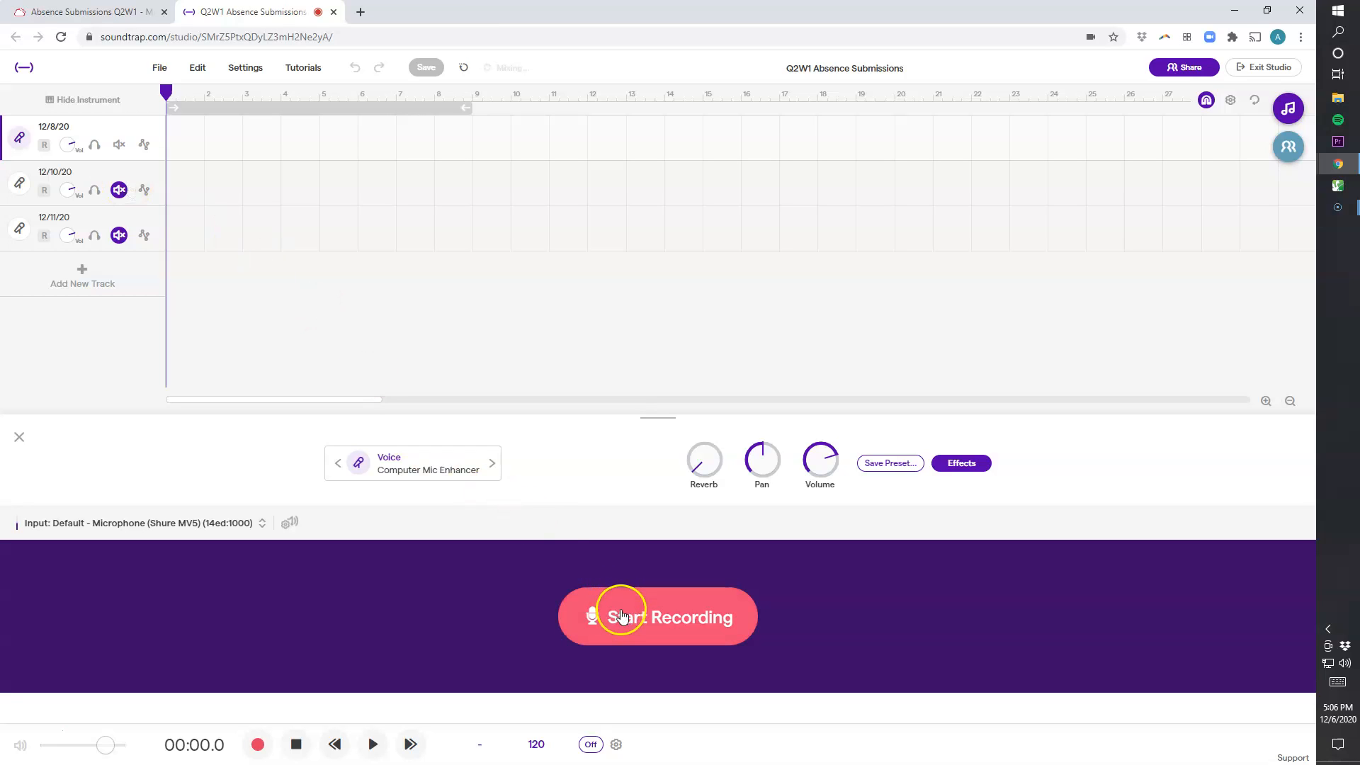
Arm the 12/8/20 track with the metronome switched on and record a short take on it
left_click(43, 146)
left_click(591, 743)
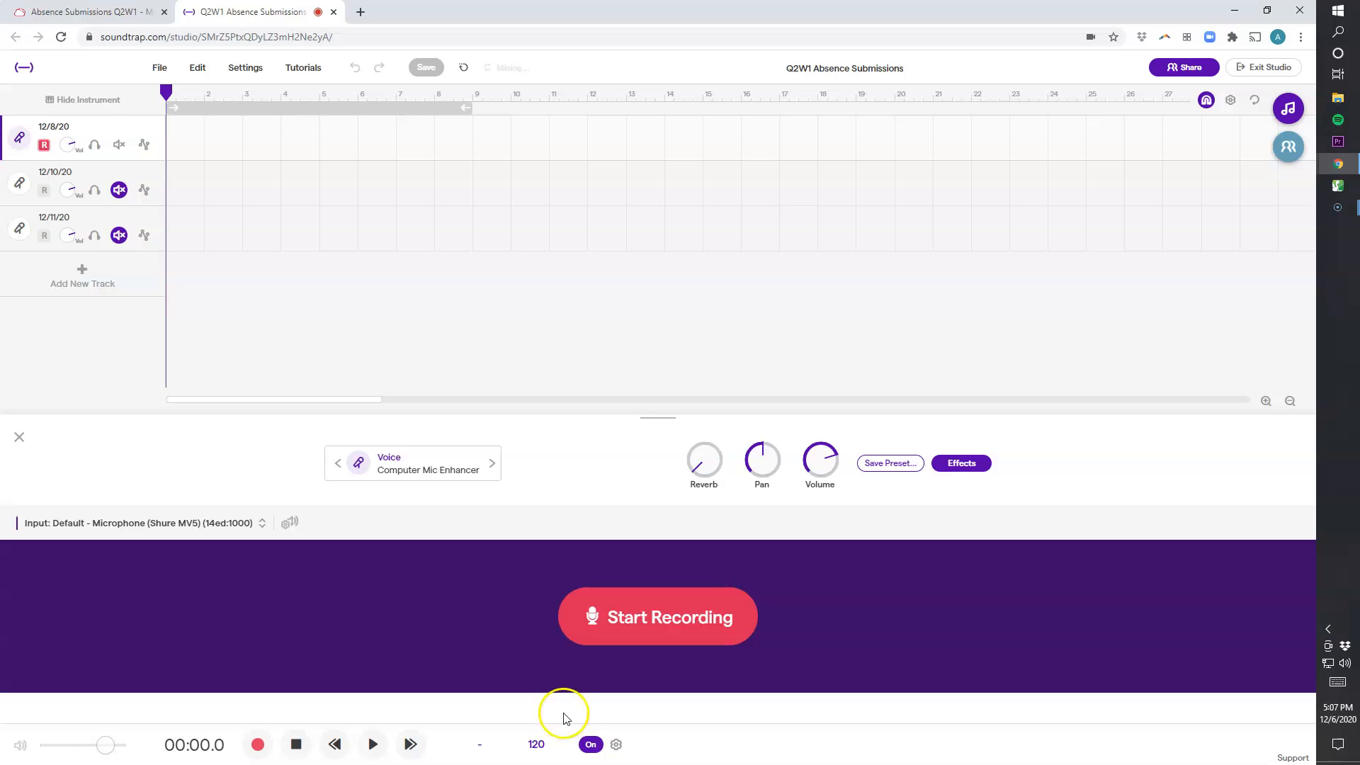
left_click(641, 629)
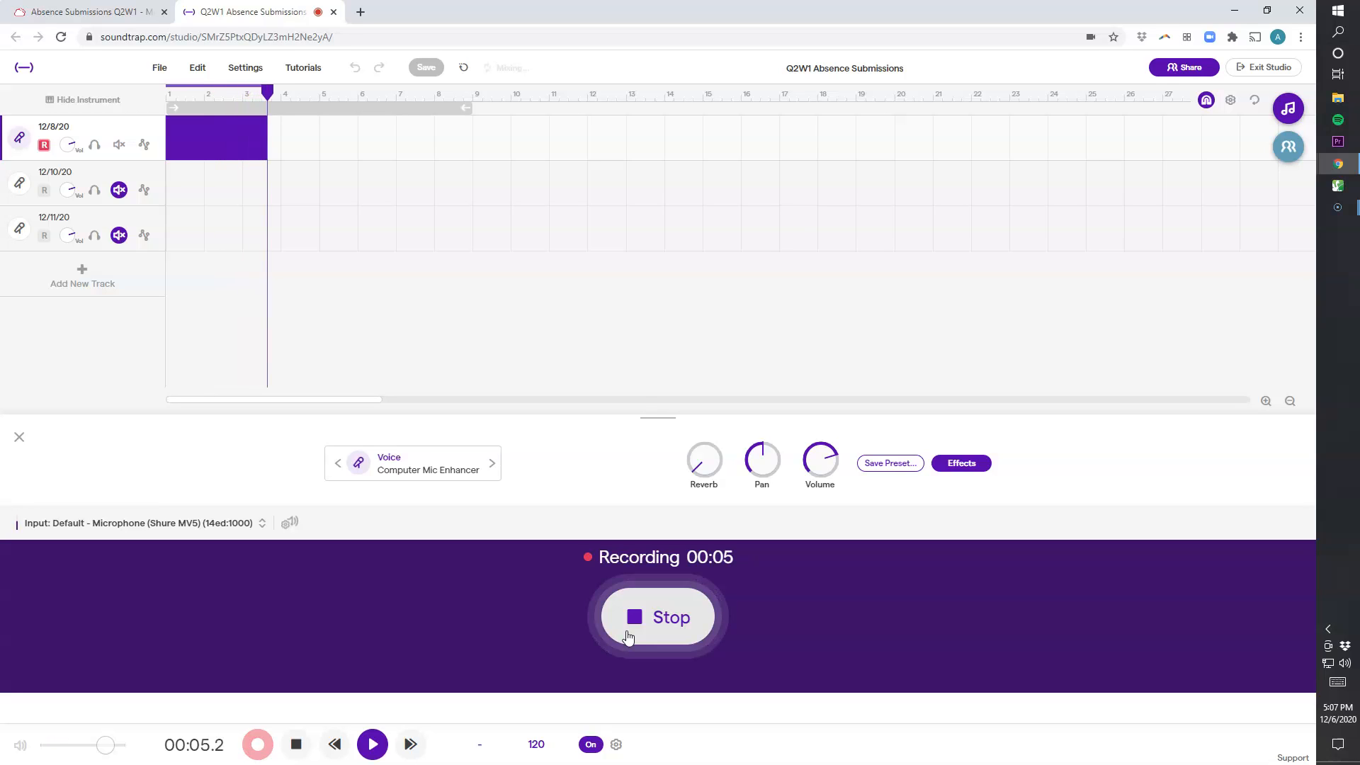
left_click(639, 630)
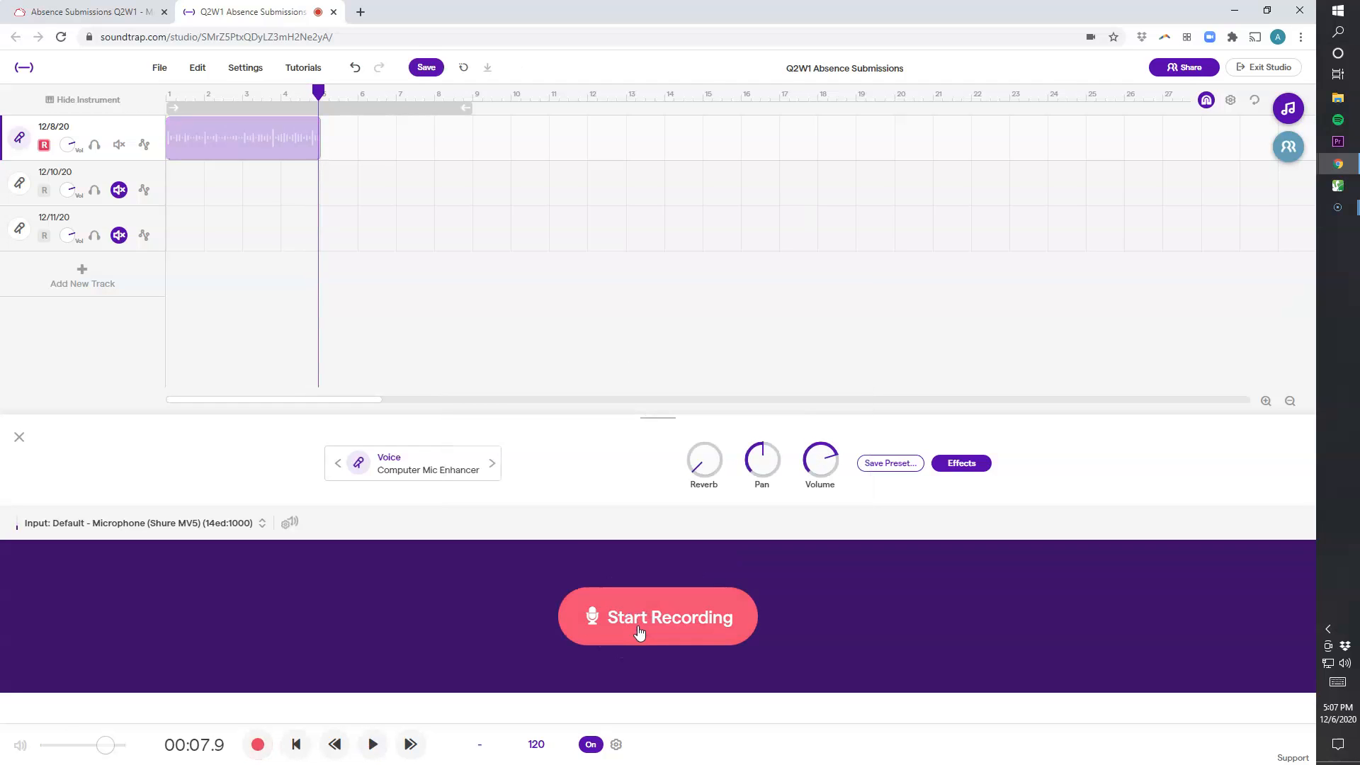
left_click(640, 627)
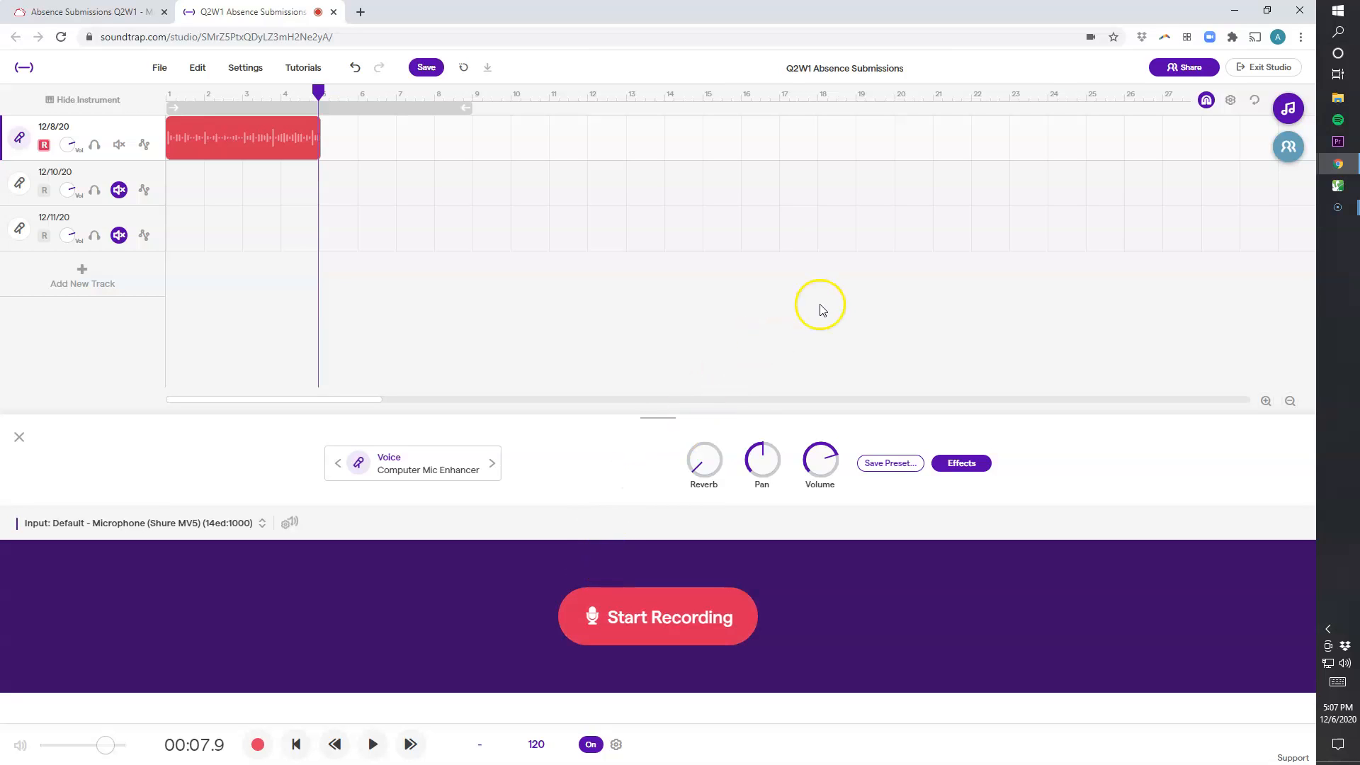
Save the project and submit it to the Absence Submissions Q2W1 task
left_click(428, 69)
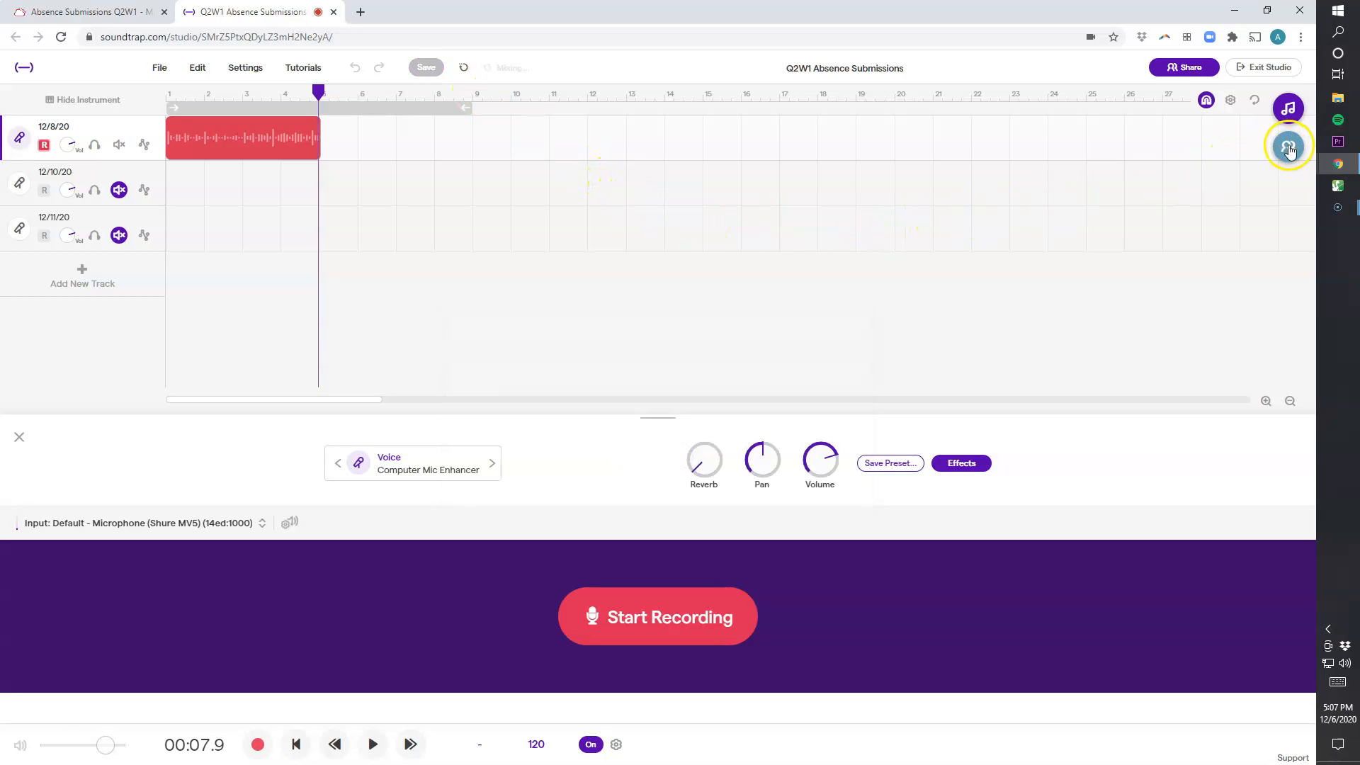
left_click(159, 68)
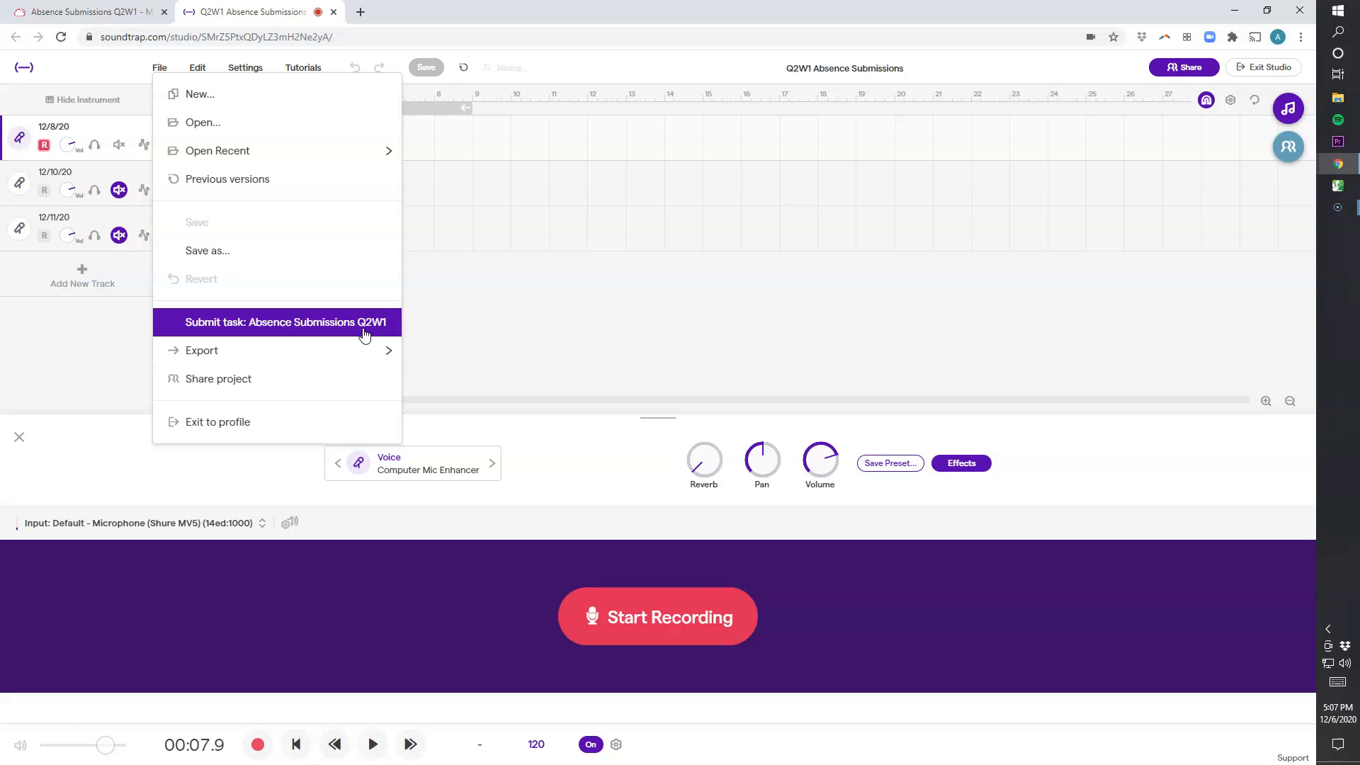
left_click(365, 333)
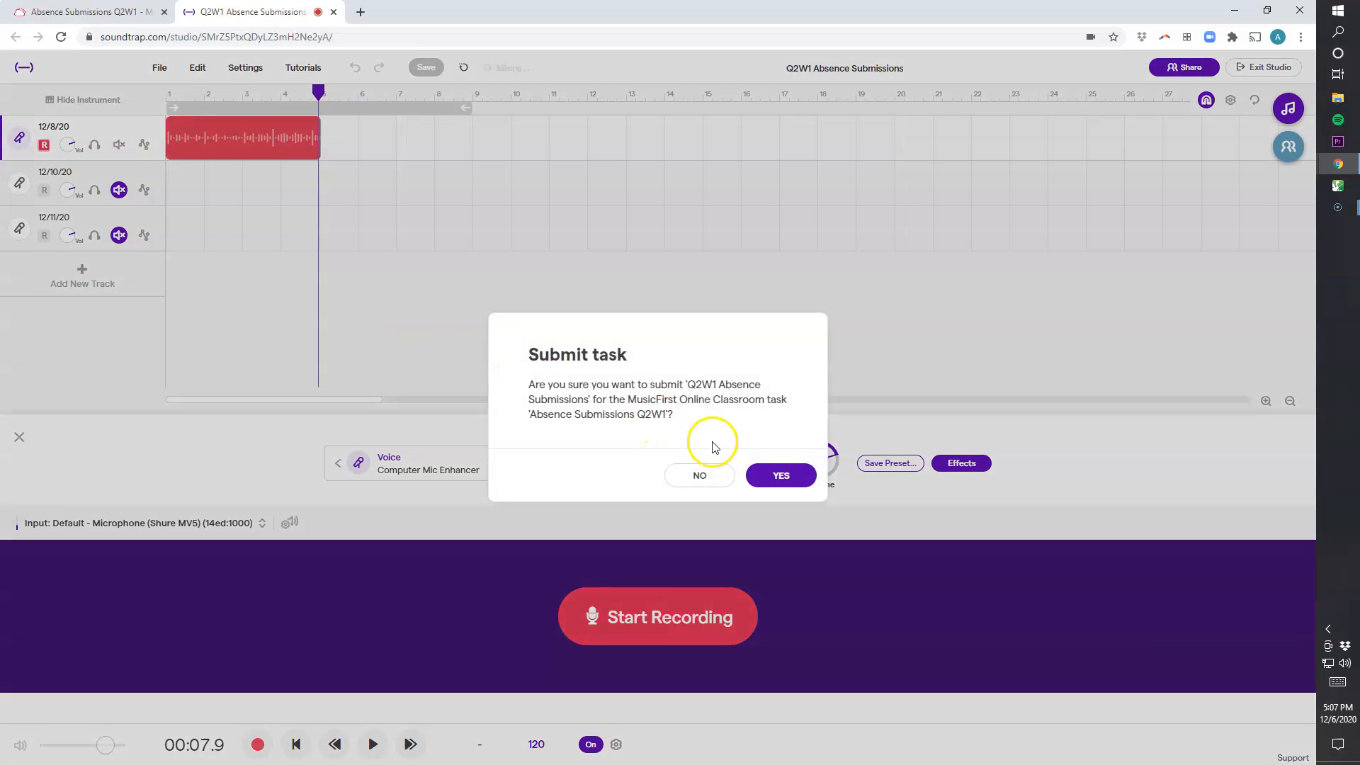
left_click(768, 479)
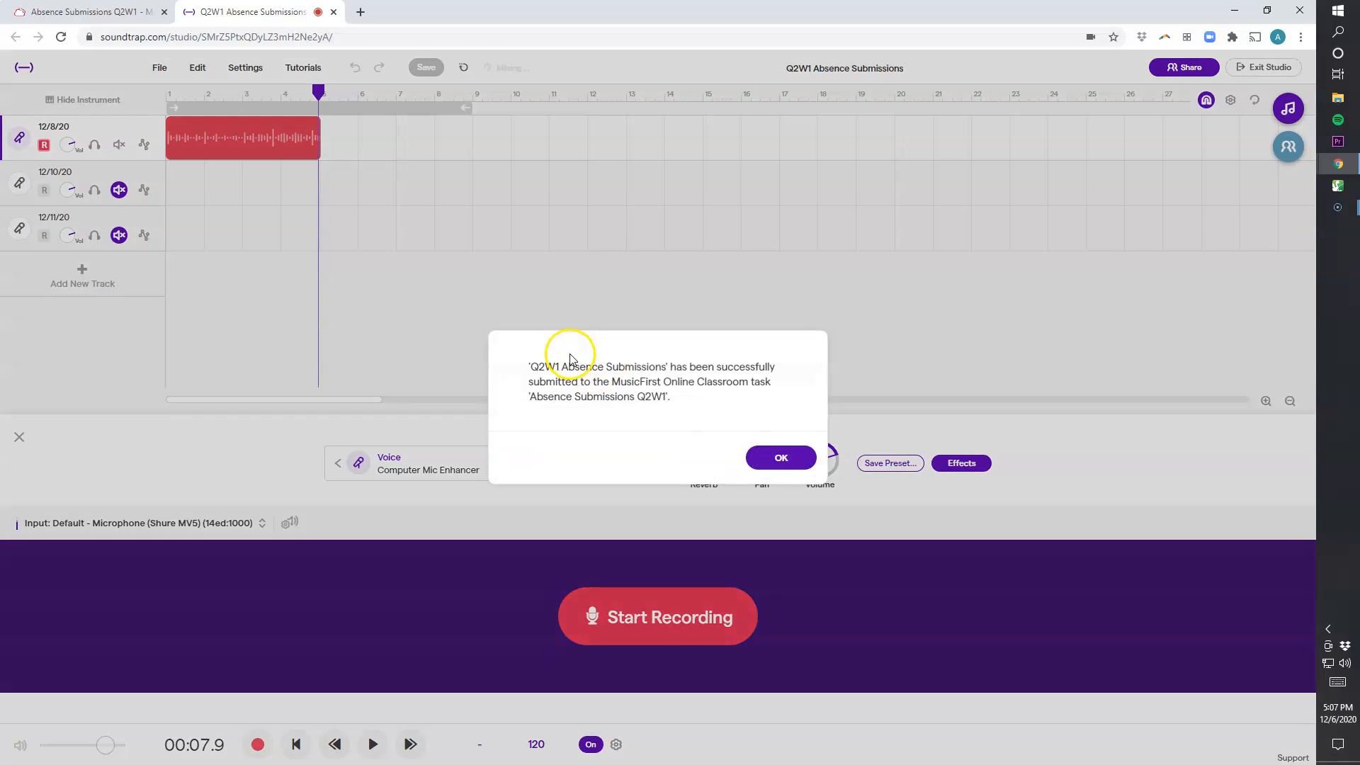
left_click(749, 459)
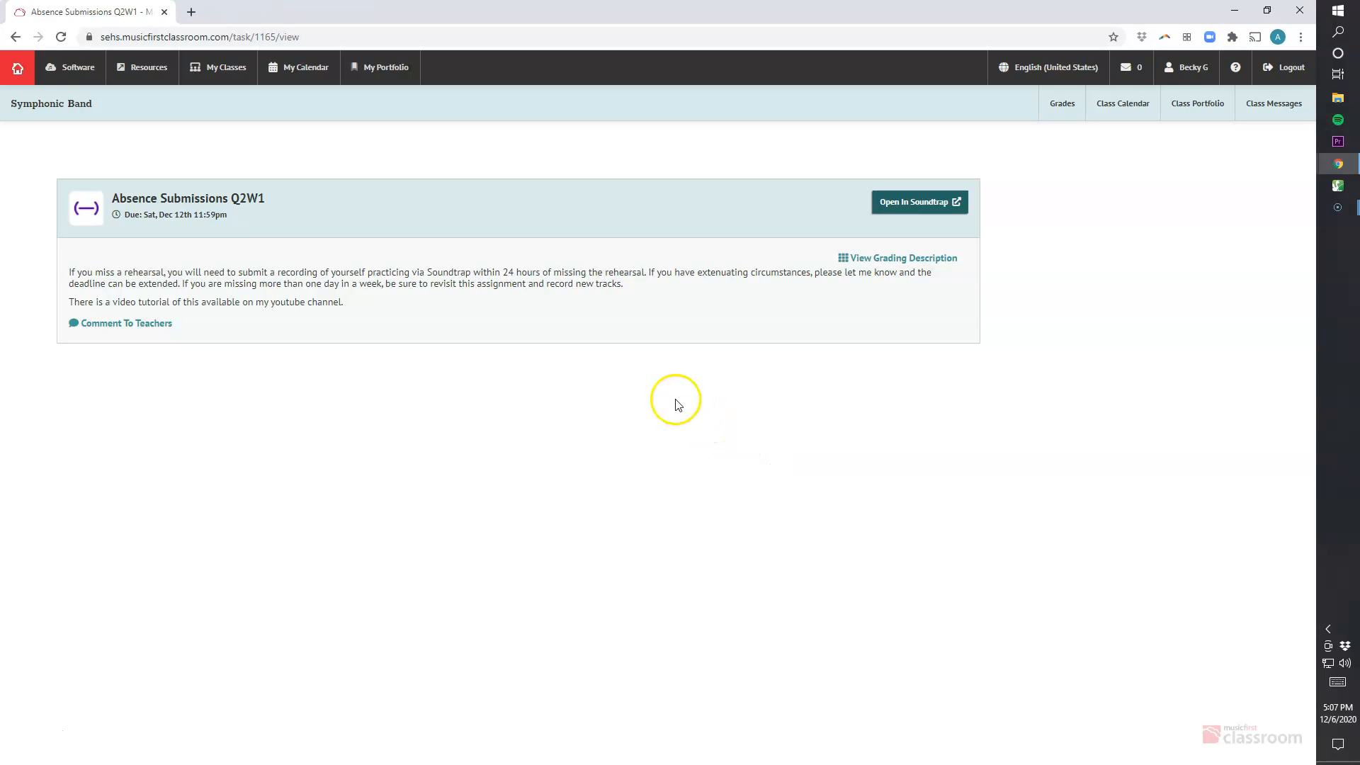
Reopen the task project in Soundtrap and close the collaborators panel
left_click(911, 216)
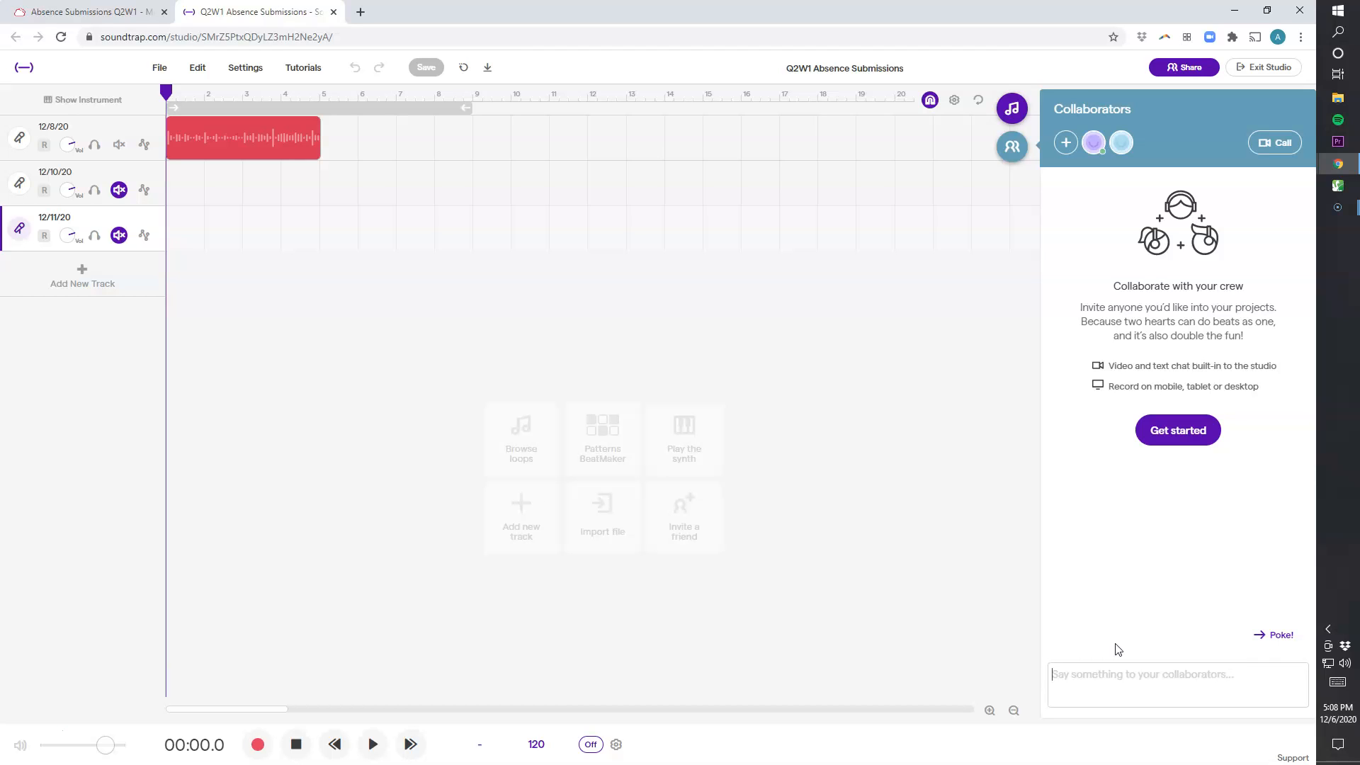
left_click(1013, 147)
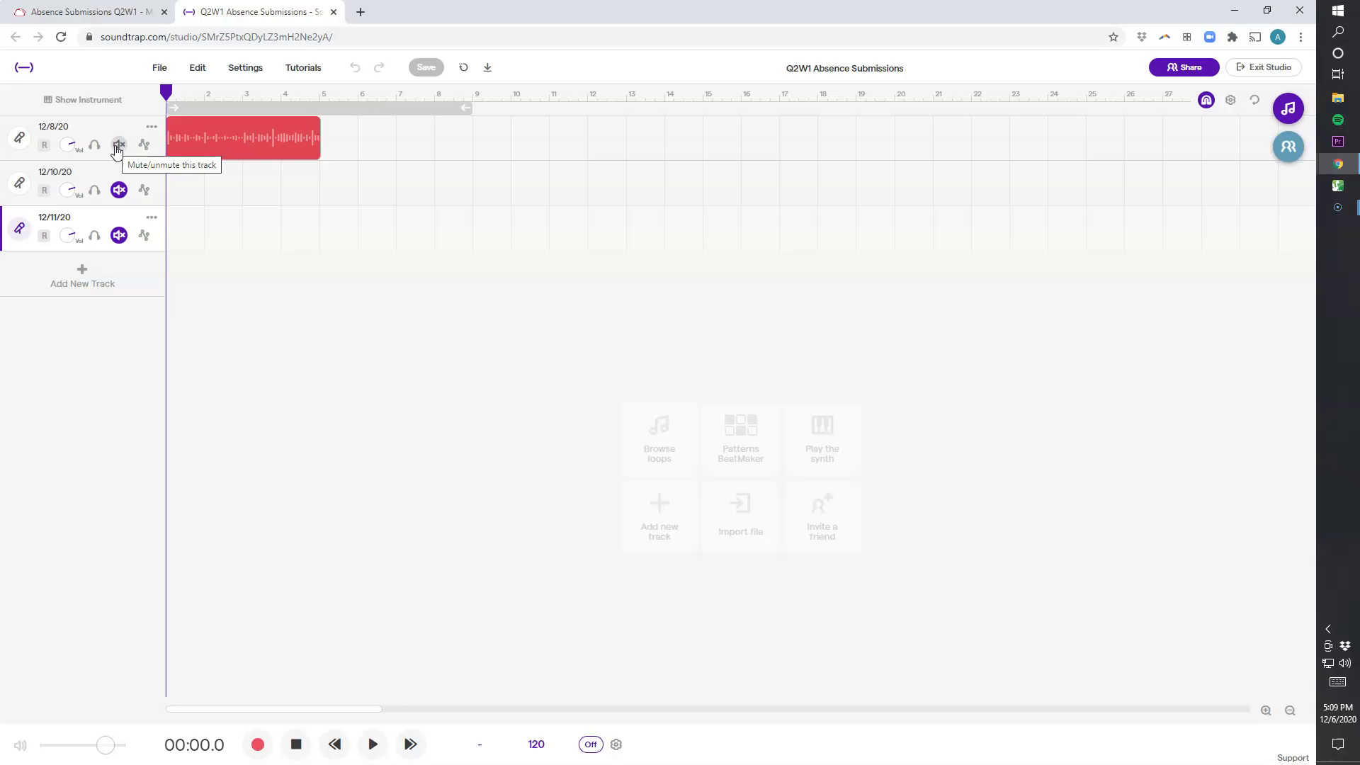
Mute the 12/8/20 track and arm the 12/11/20 track for recording
left_click(116, 148)
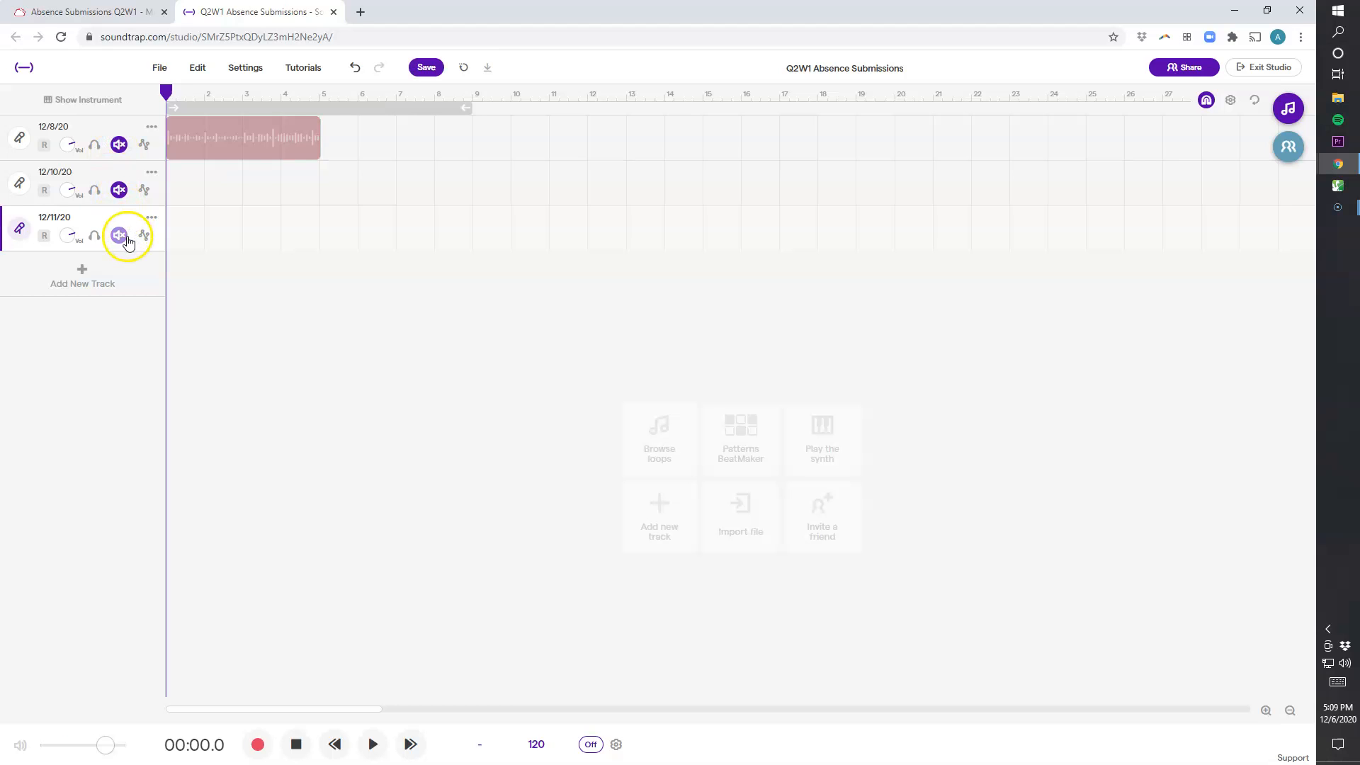
left_click(44, 237)
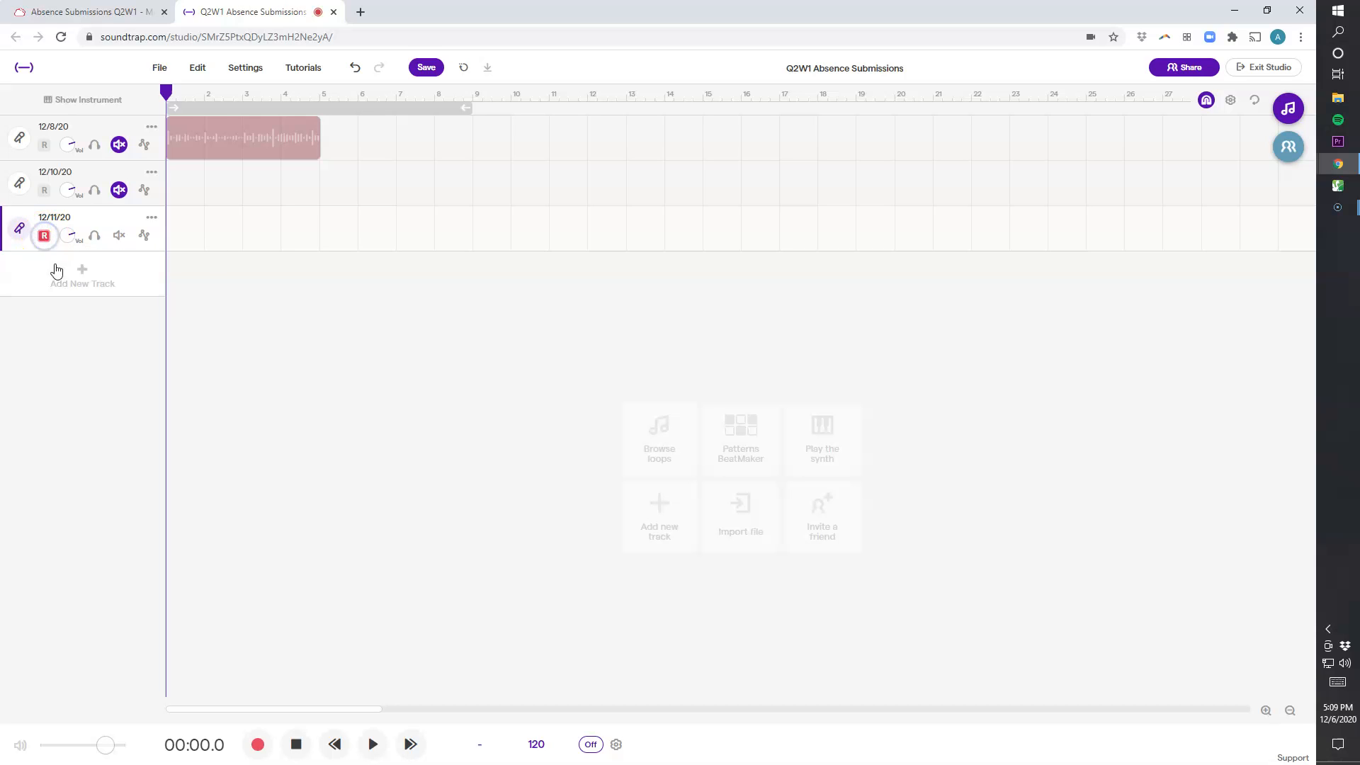
Show the instrument panel and run the microphone volume check again
left_click(90, 106)
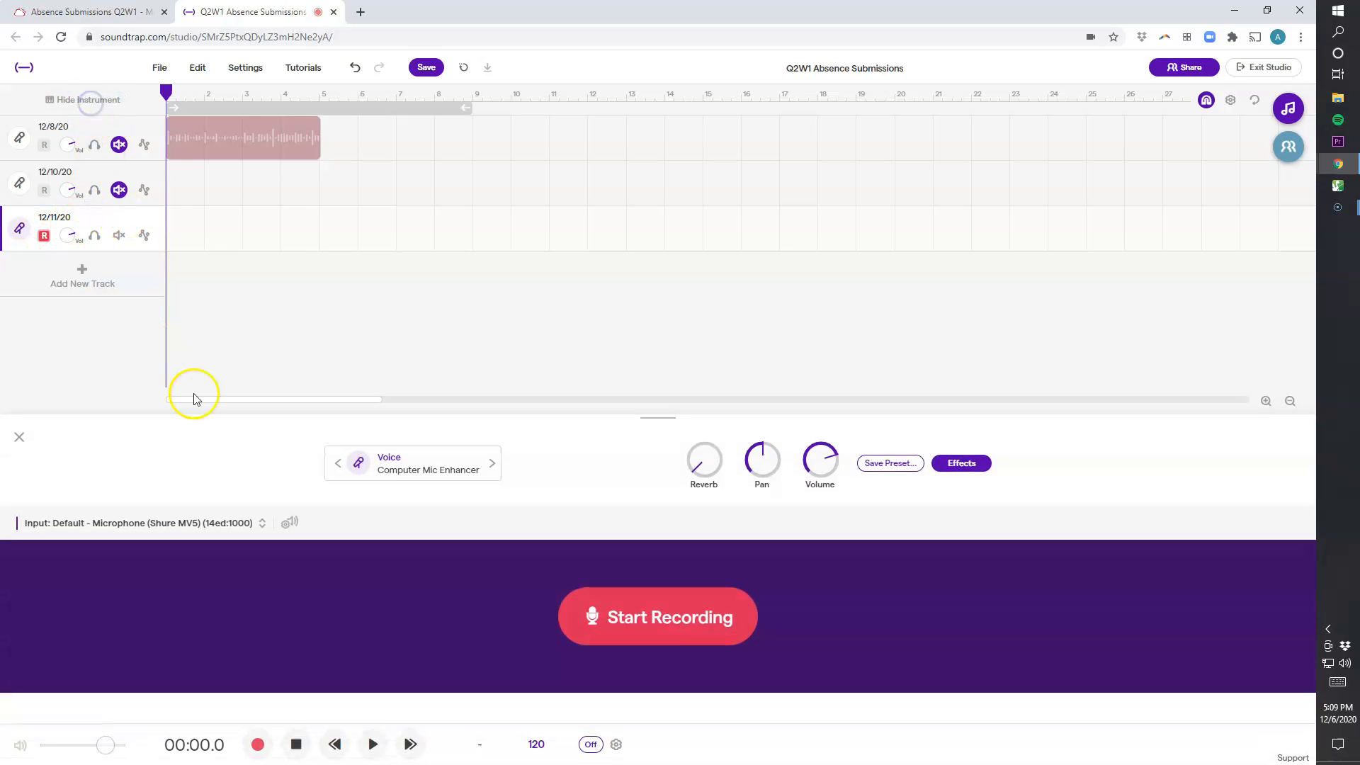
left_click(289, 522)
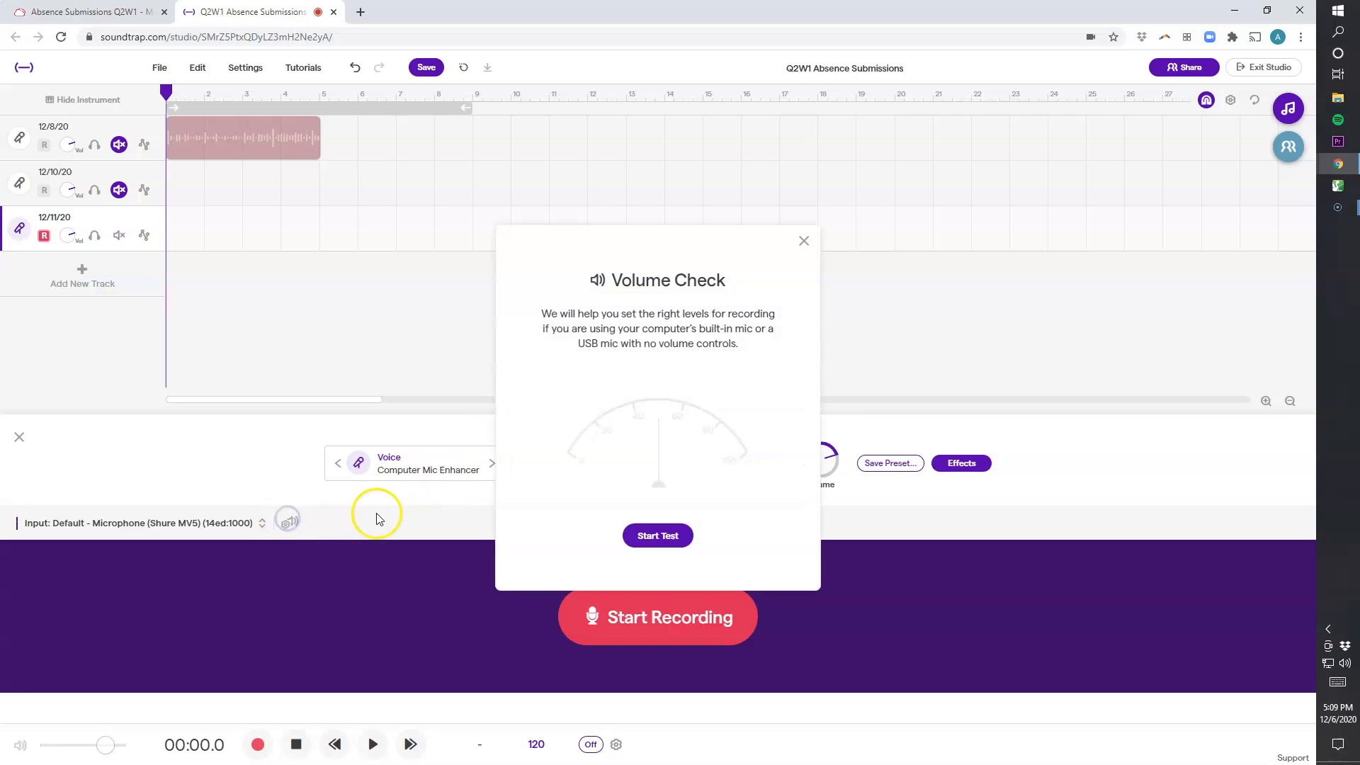
left_click(641, 539)
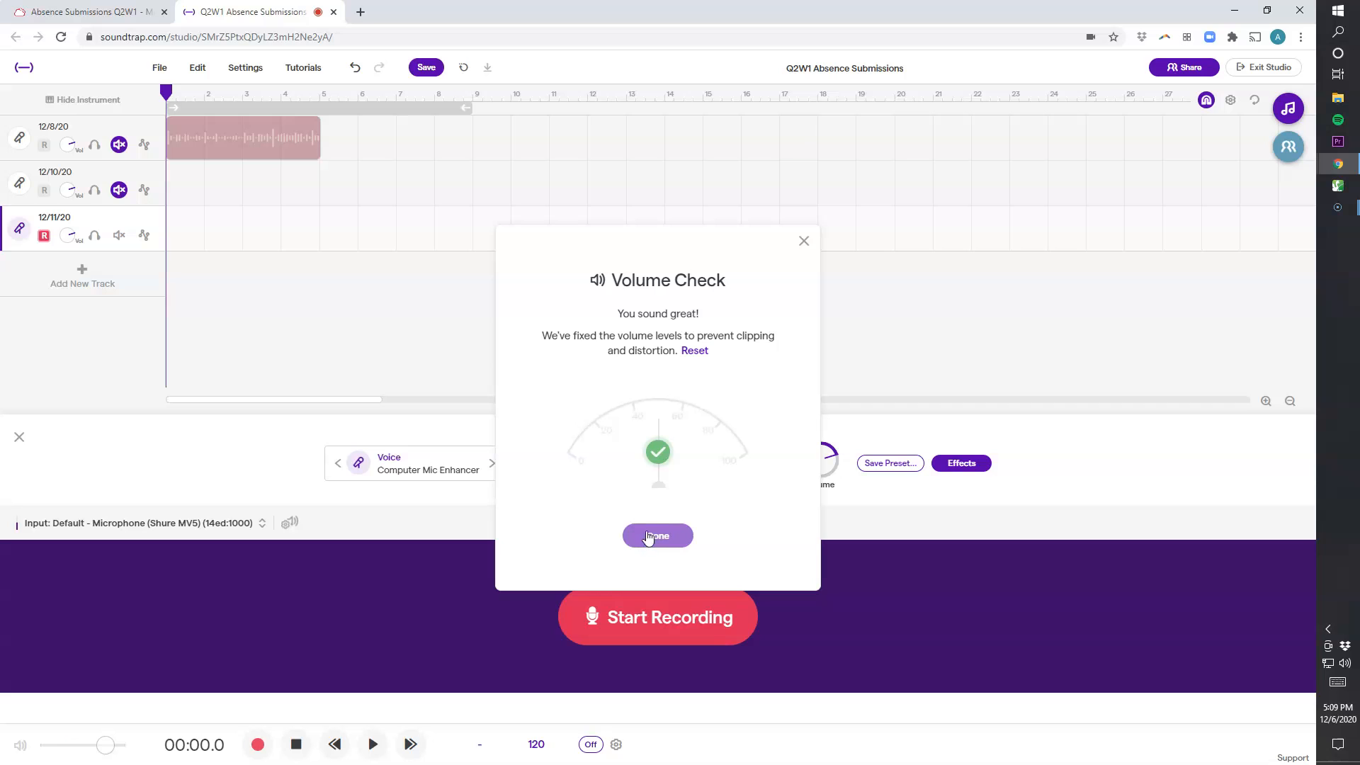
left_click(660, 538)
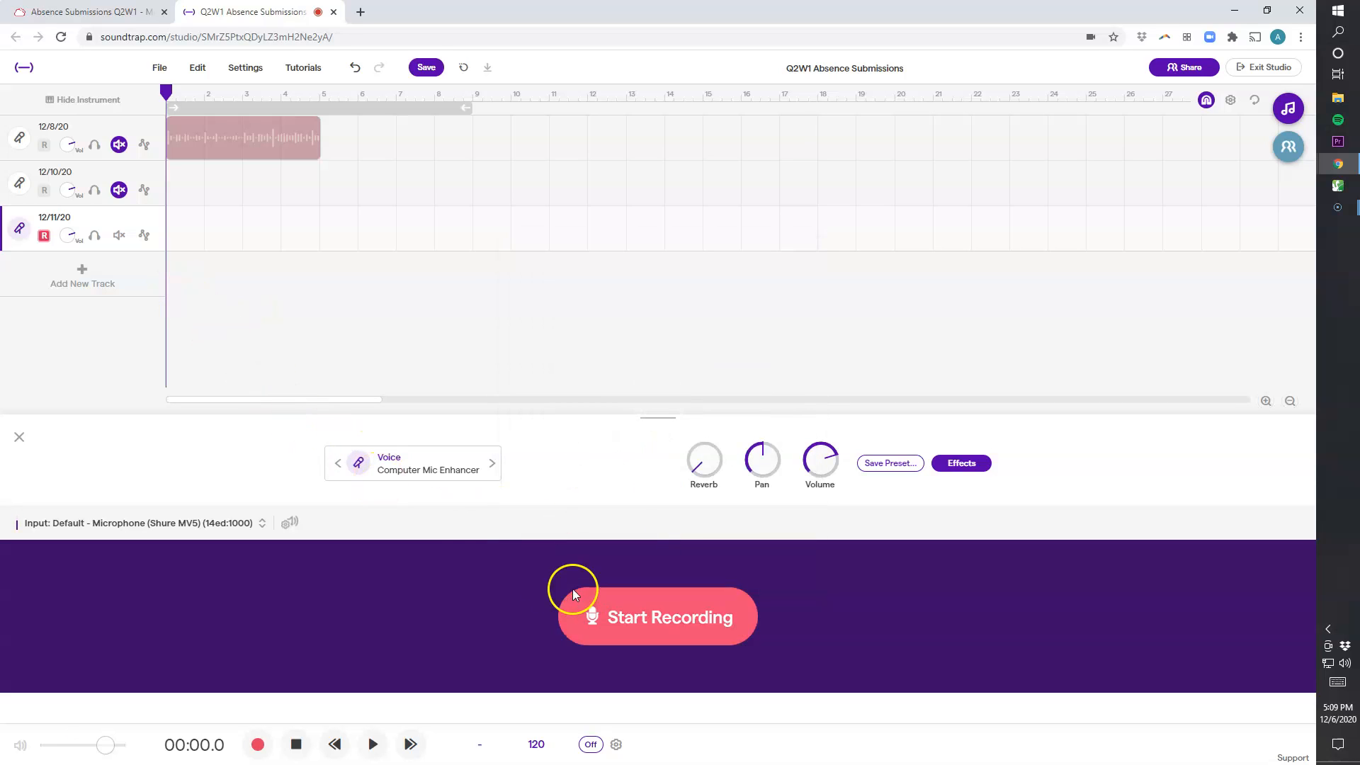
Record a short take on the 12/11/20 track
left_click(689, 618)
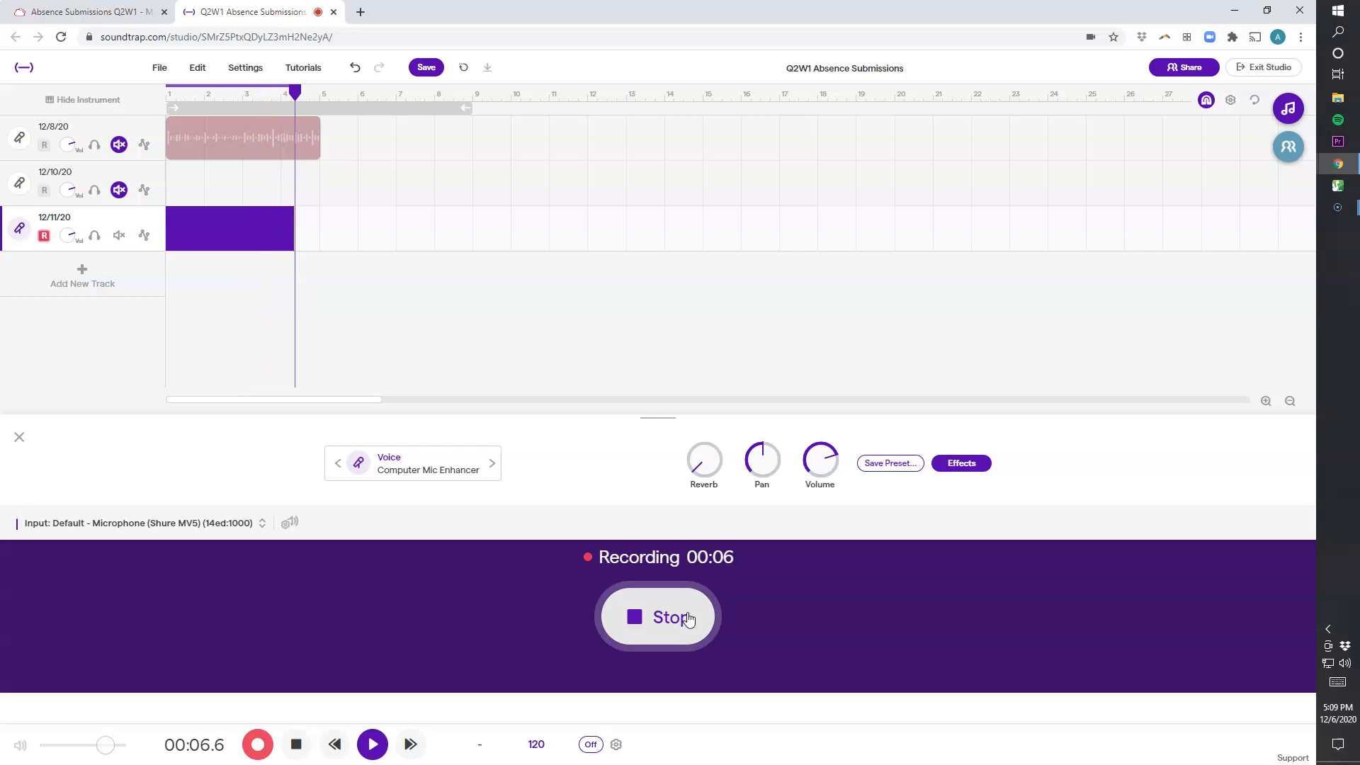
left_click(688, 619)
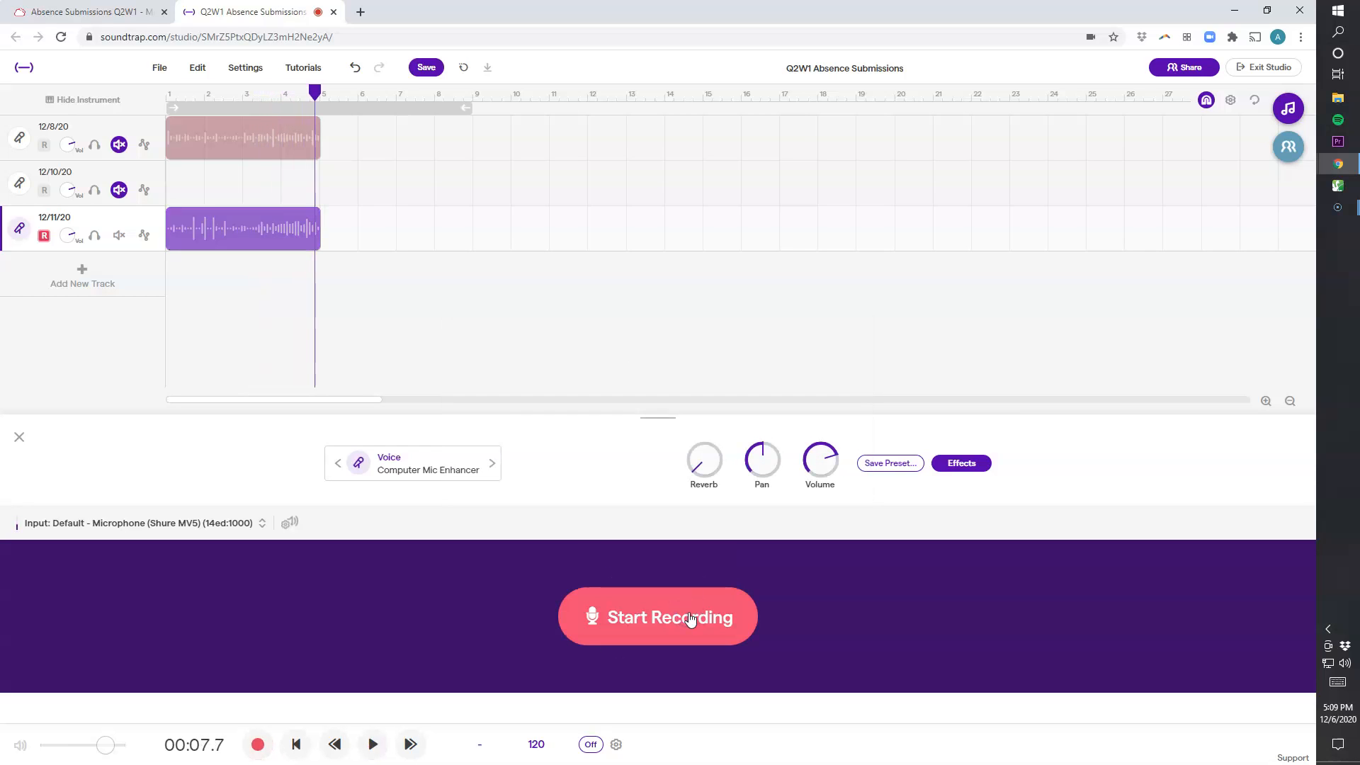
left_click(694, 636)
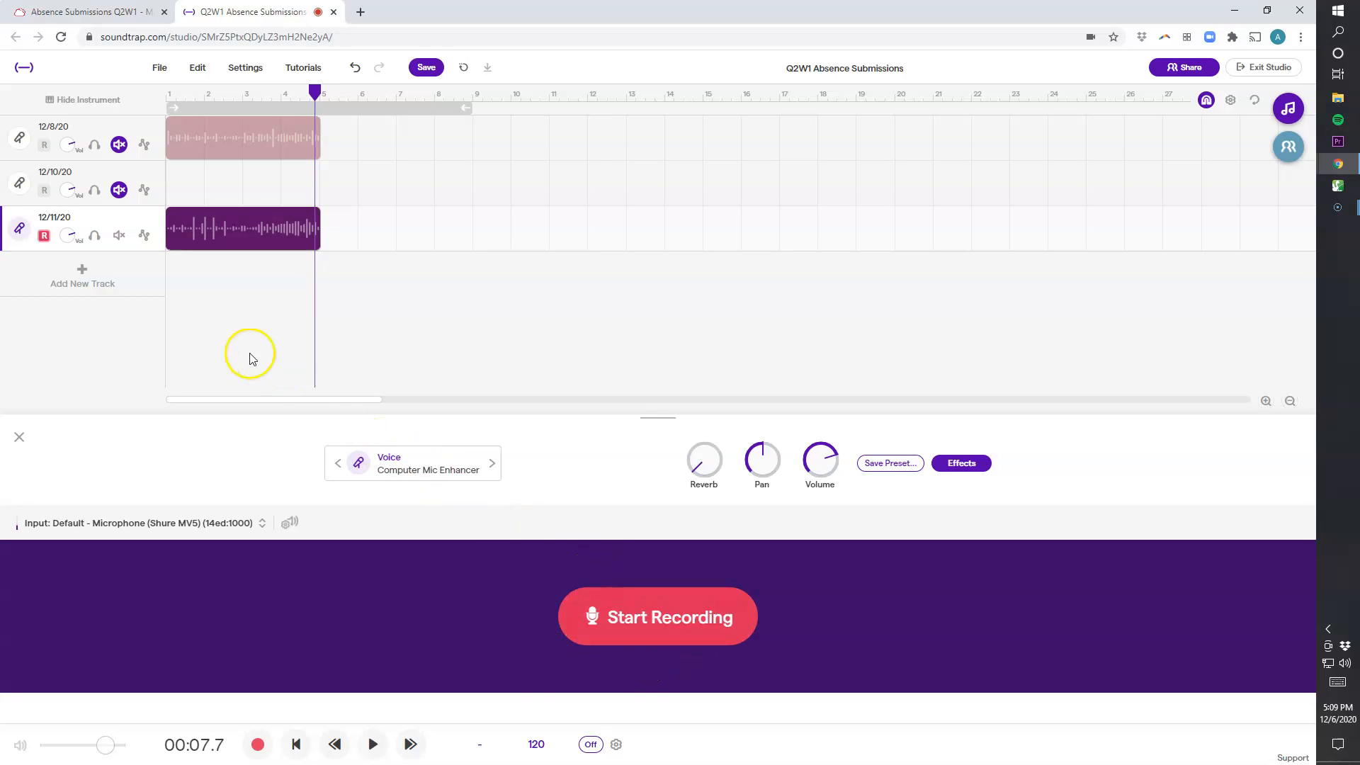
Play back the new take from the start, then save the project
left_click(296, 744)
left_click(370, 745)
left_click(296, 747)
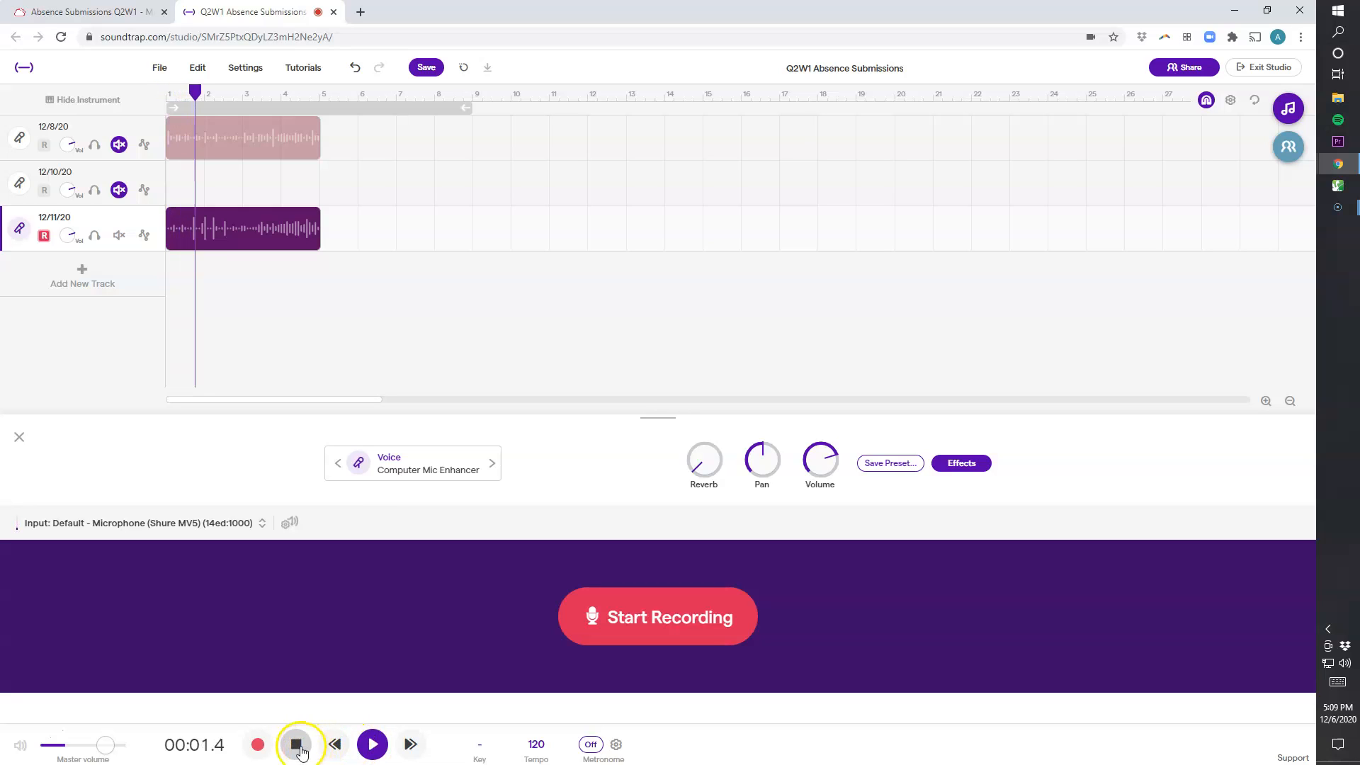
left_click(296, 745)
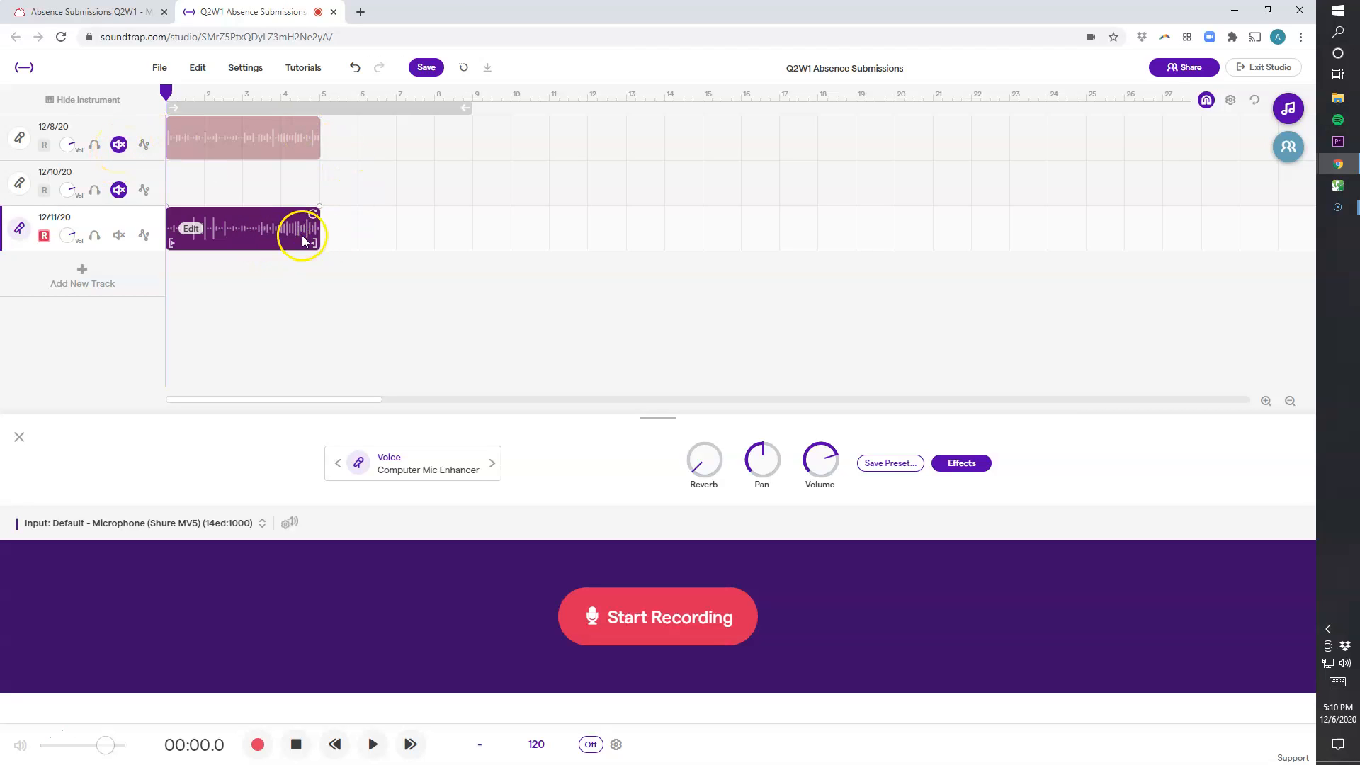
left_click(427, 68)
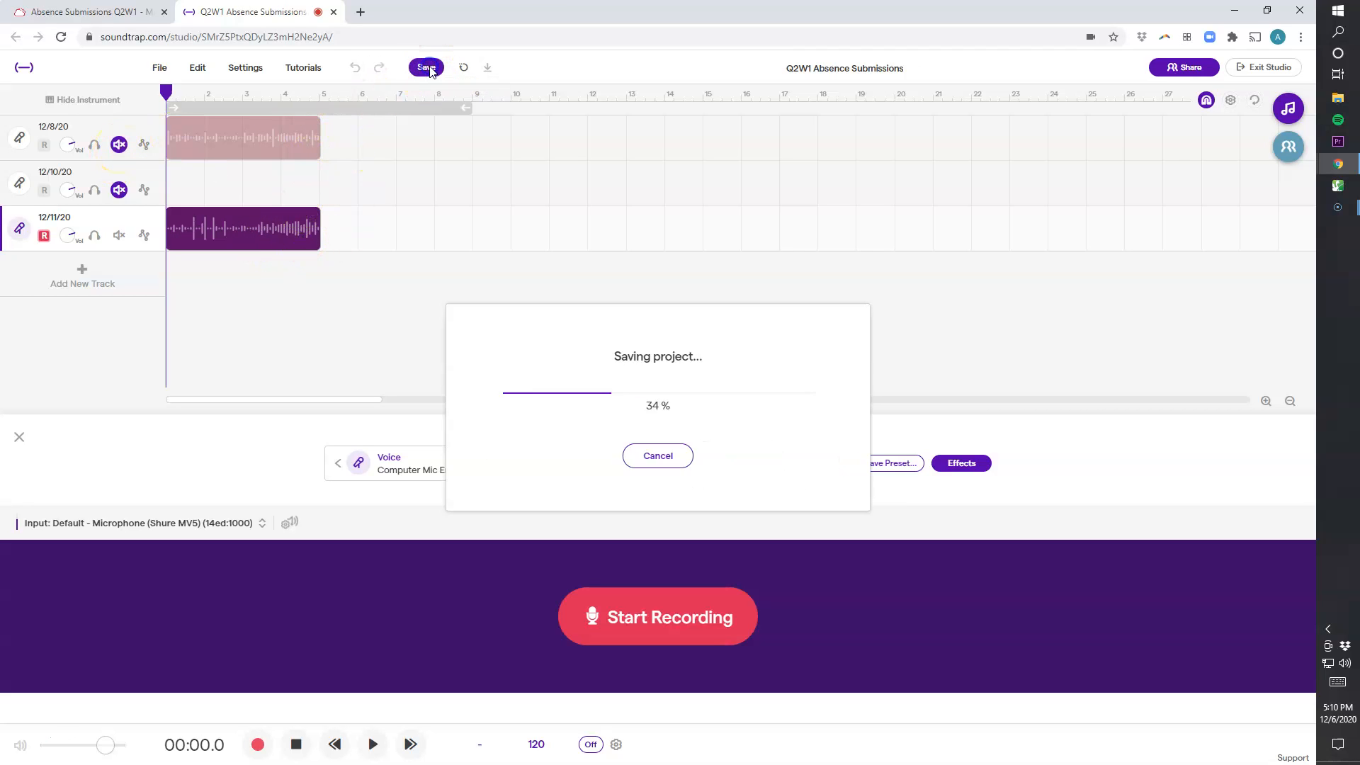
left_click(160, 68)
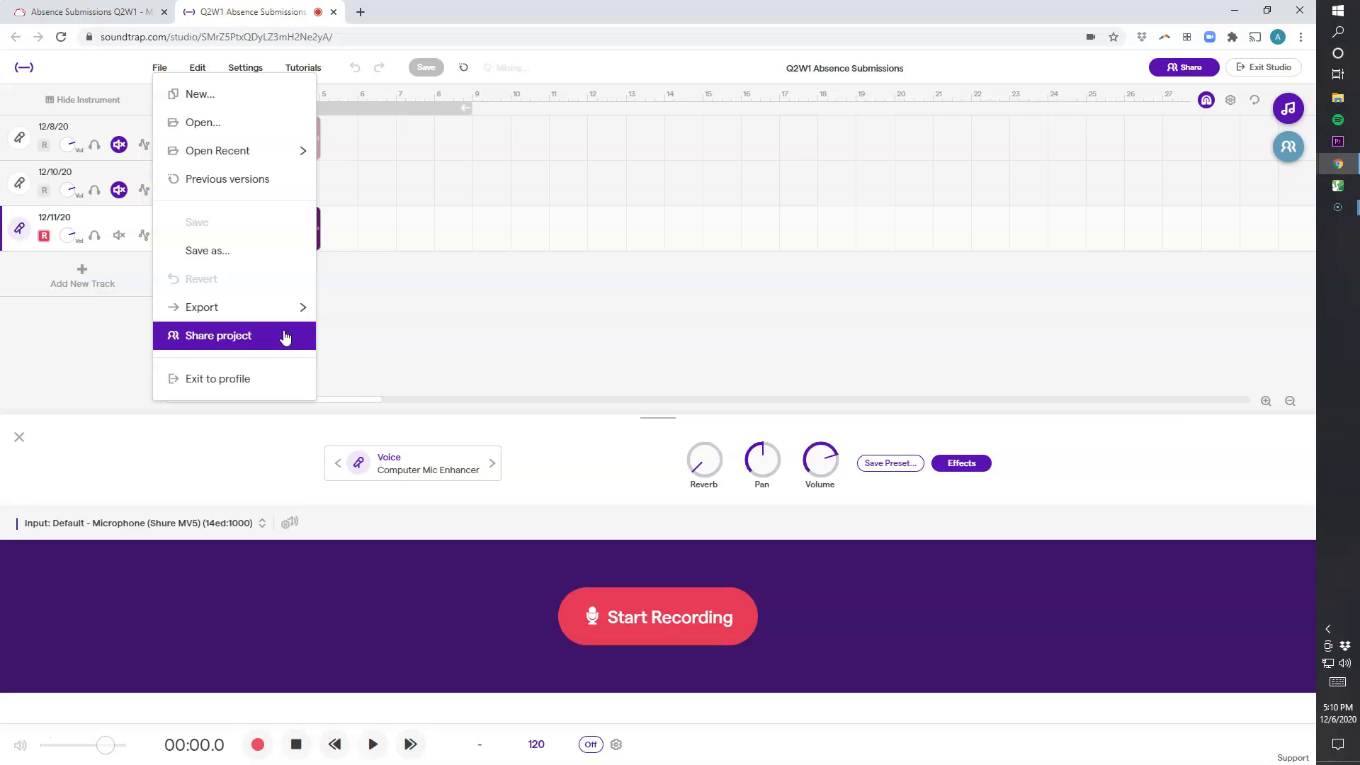
left_click(359, 325)
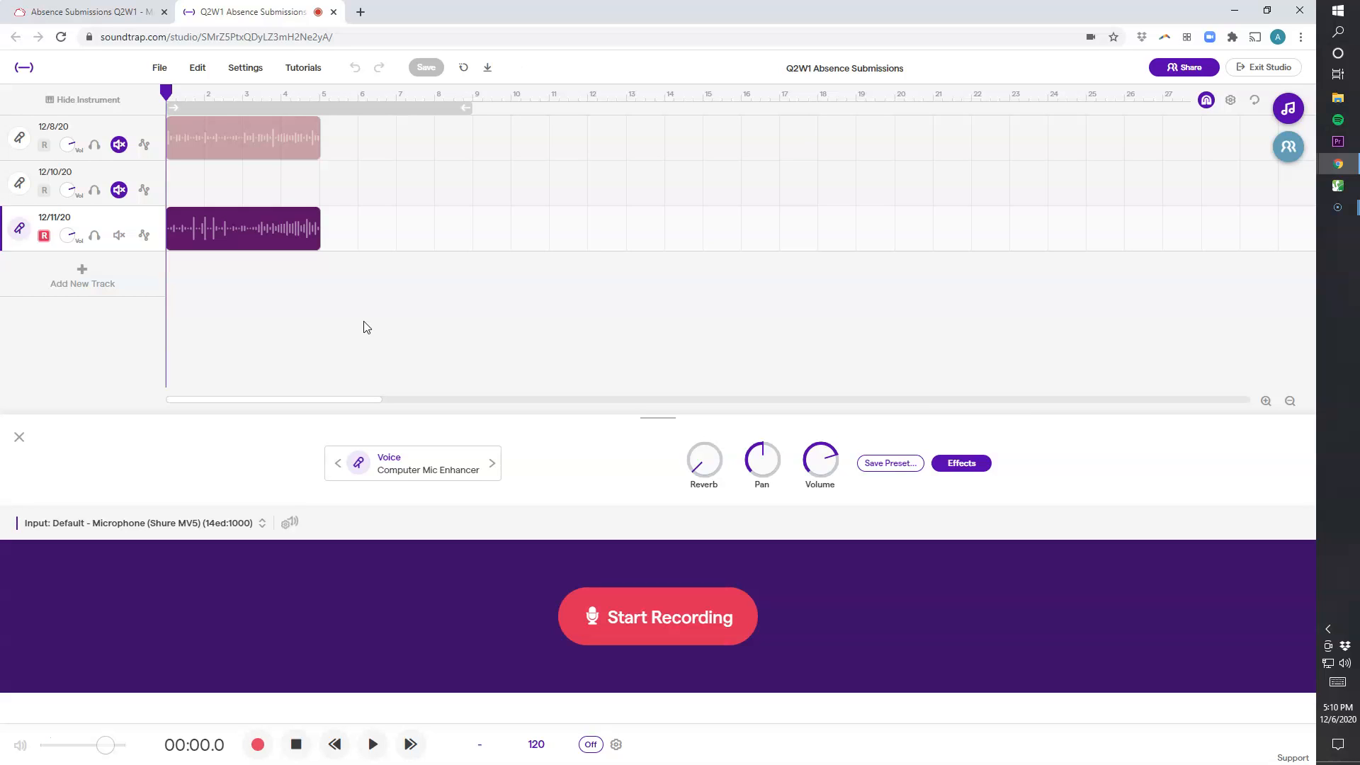
Unmute the 12/8/20 track and play both takes together from the start, then stop playback
left_click(119, 144)
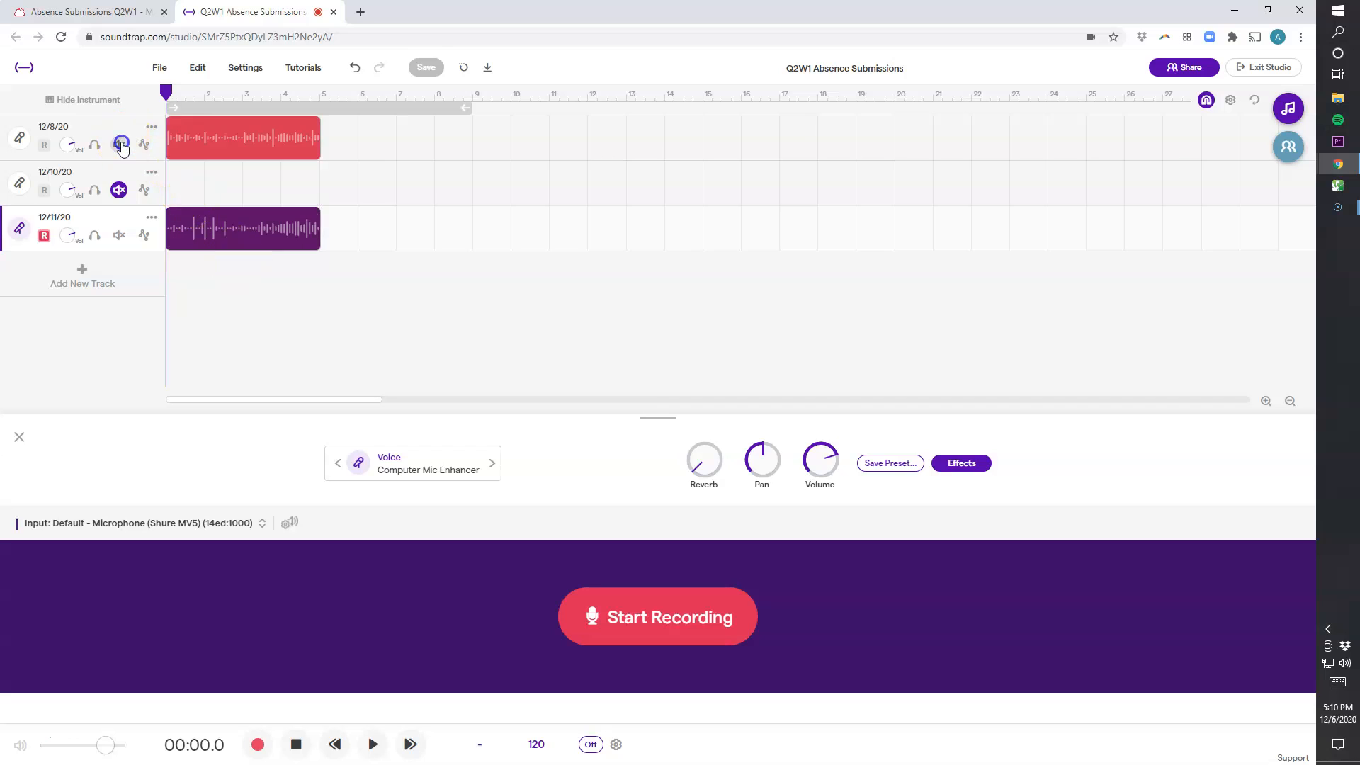
left_click(183, 135)
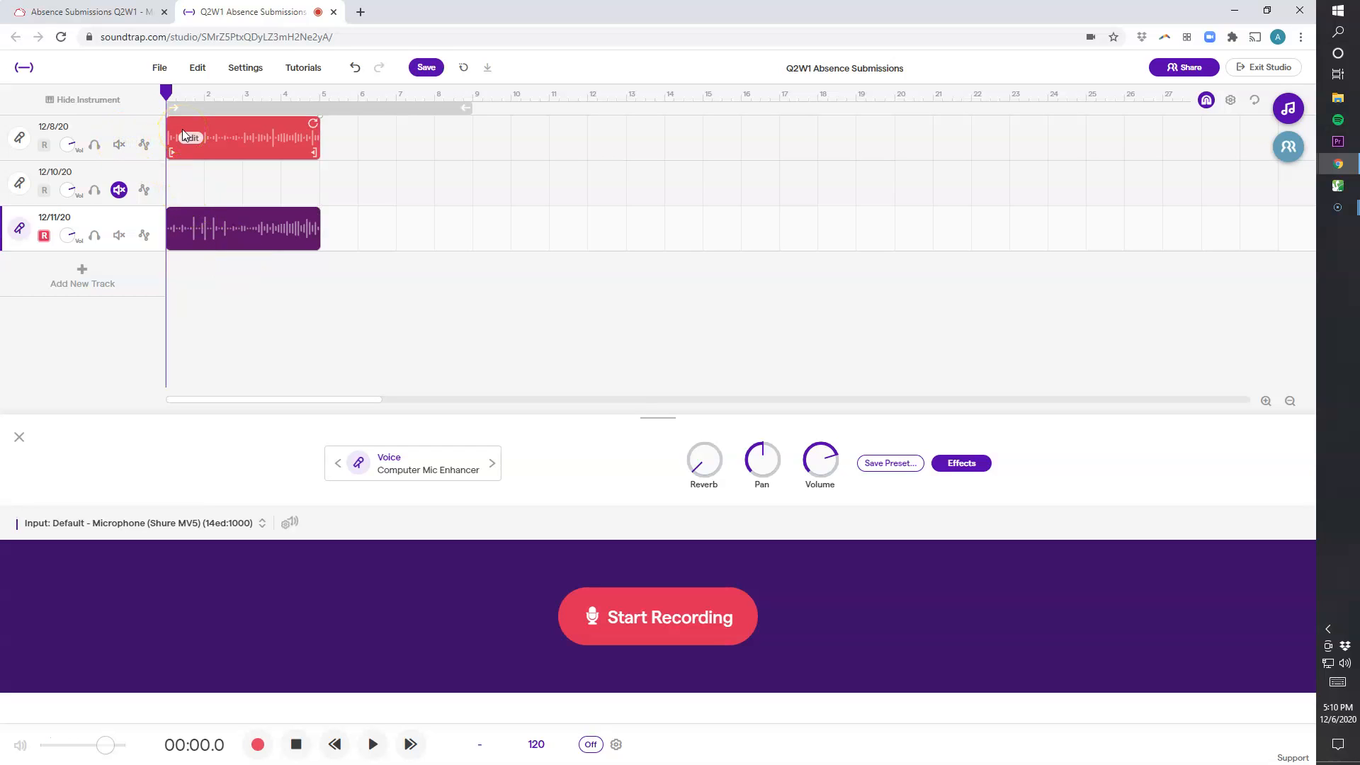
left_click(372, 745)
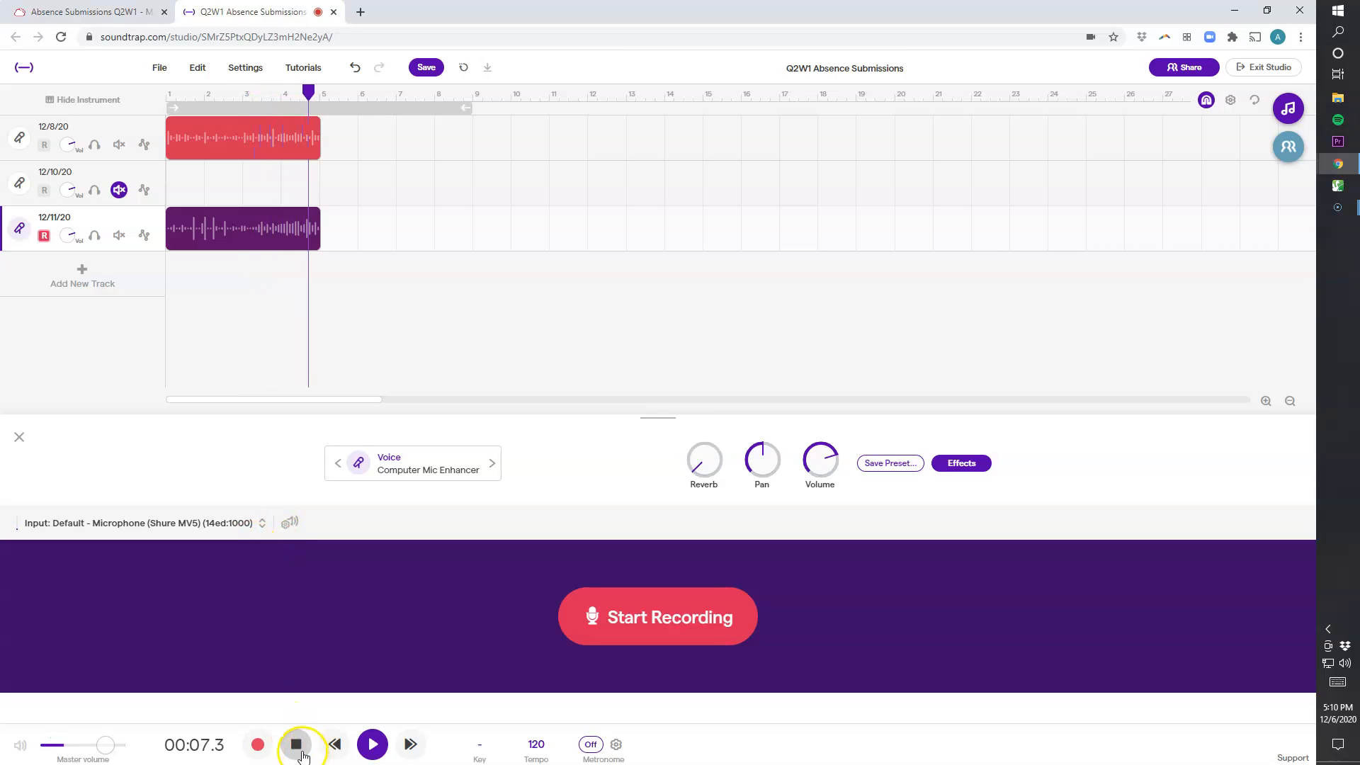
left_click(296, 744)
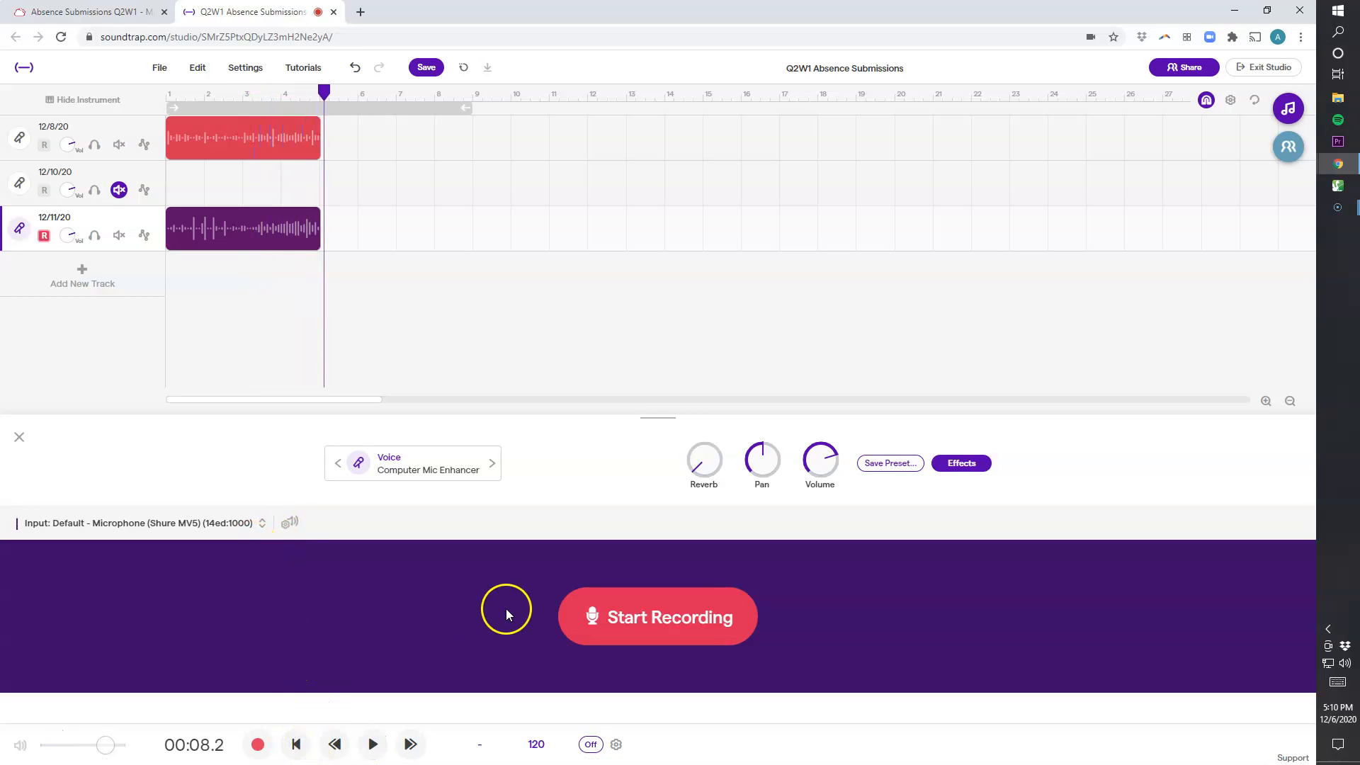